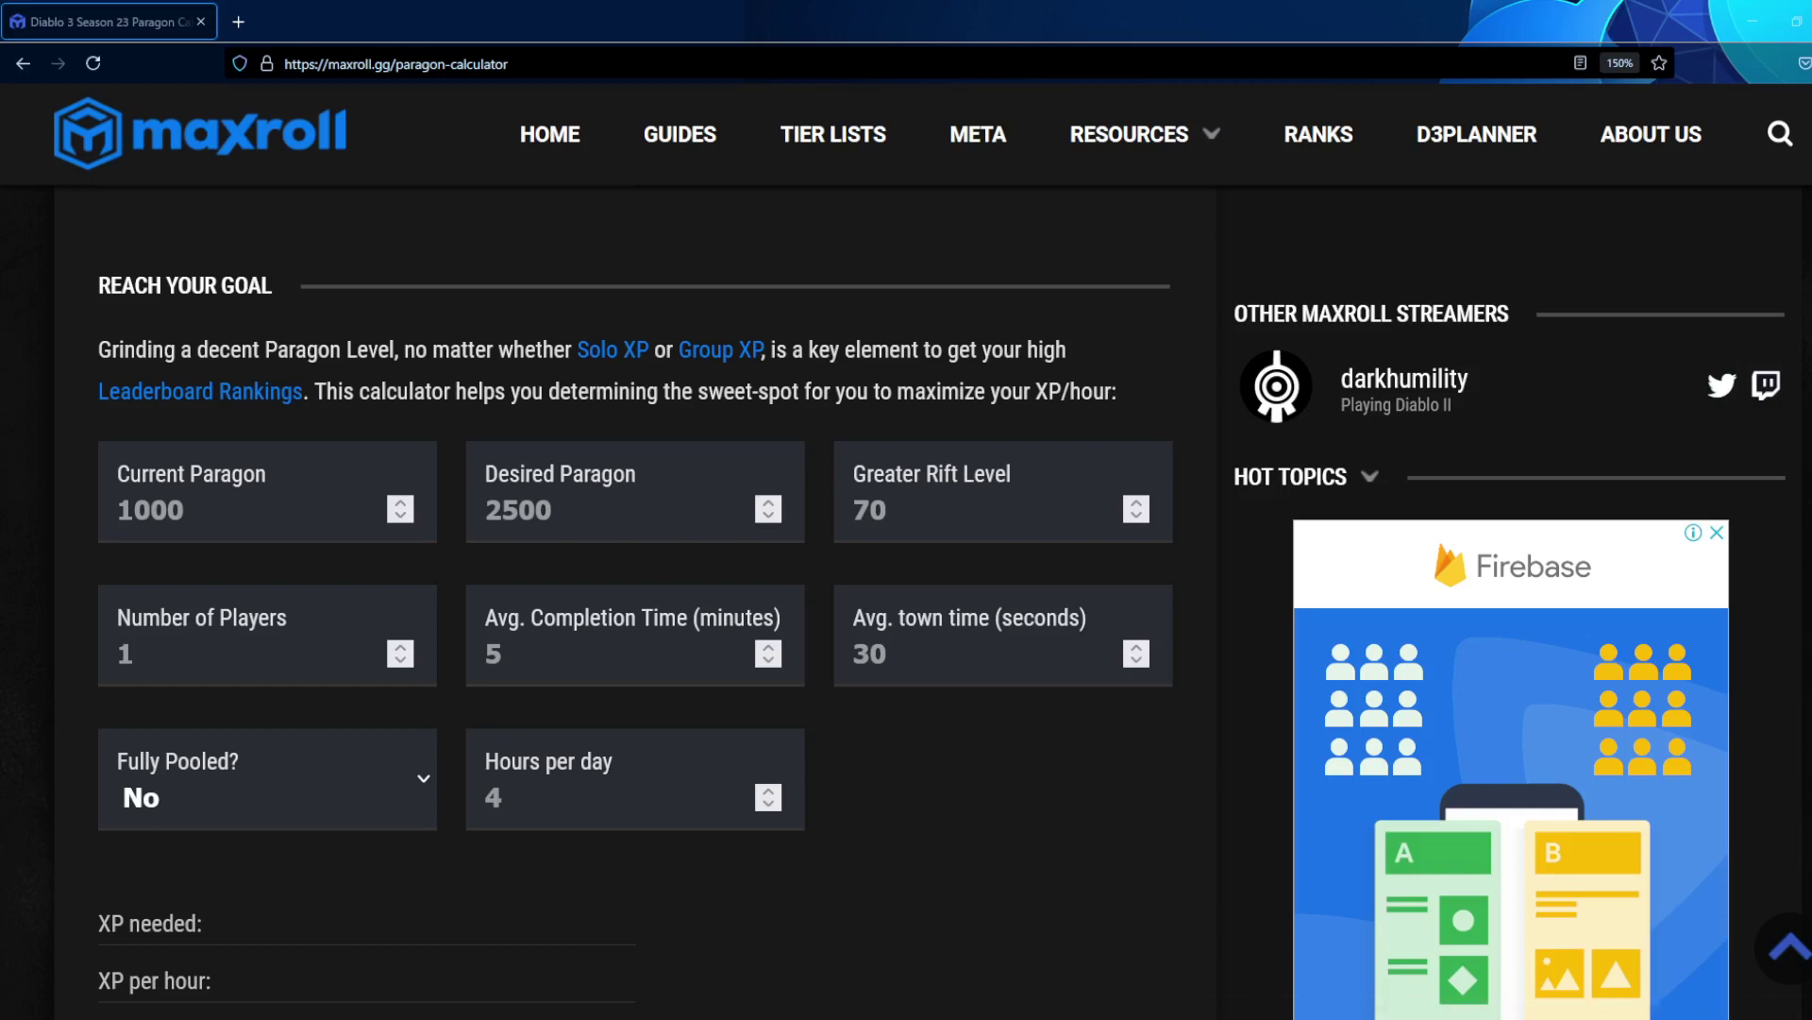
Look over the Paragon Calculator page's Combine 2 Paragons, XP Gain and Pools, and Reach Your Goal sections.
scroll(907, 604, "down", 5)
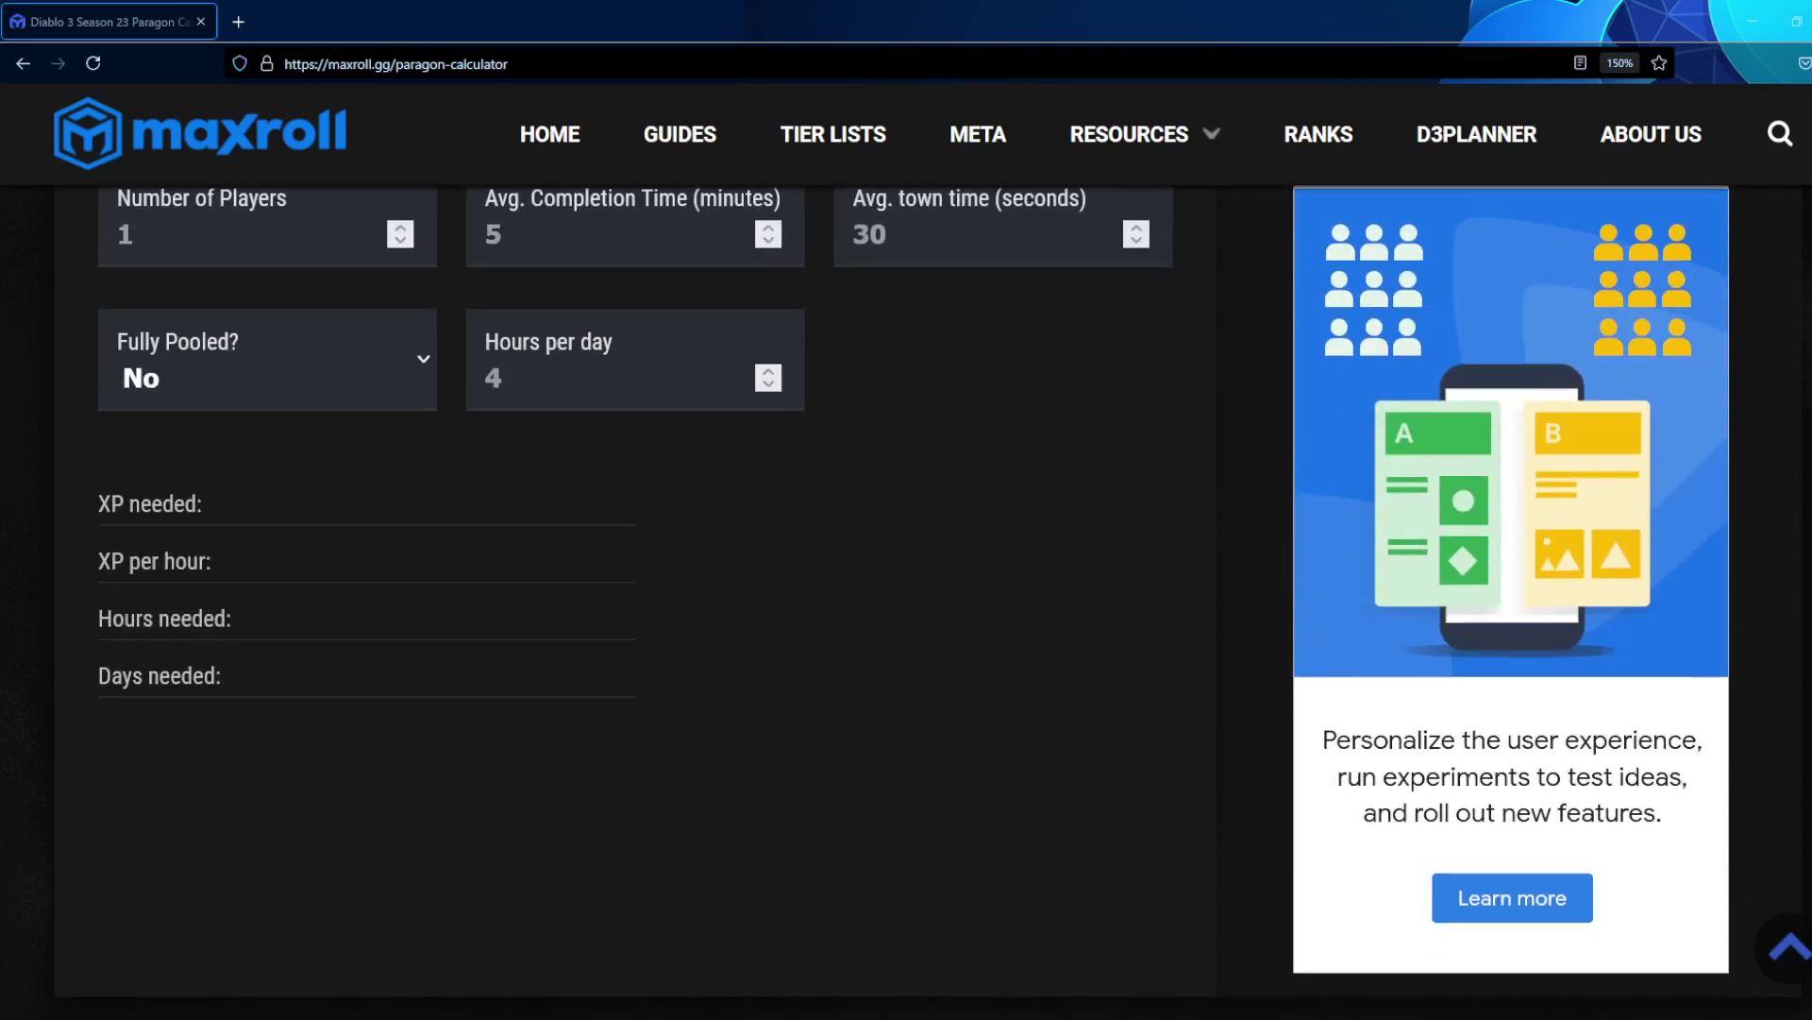
scroll(906, 604, "up", 5)
scroll(907, 604, "up", 10)
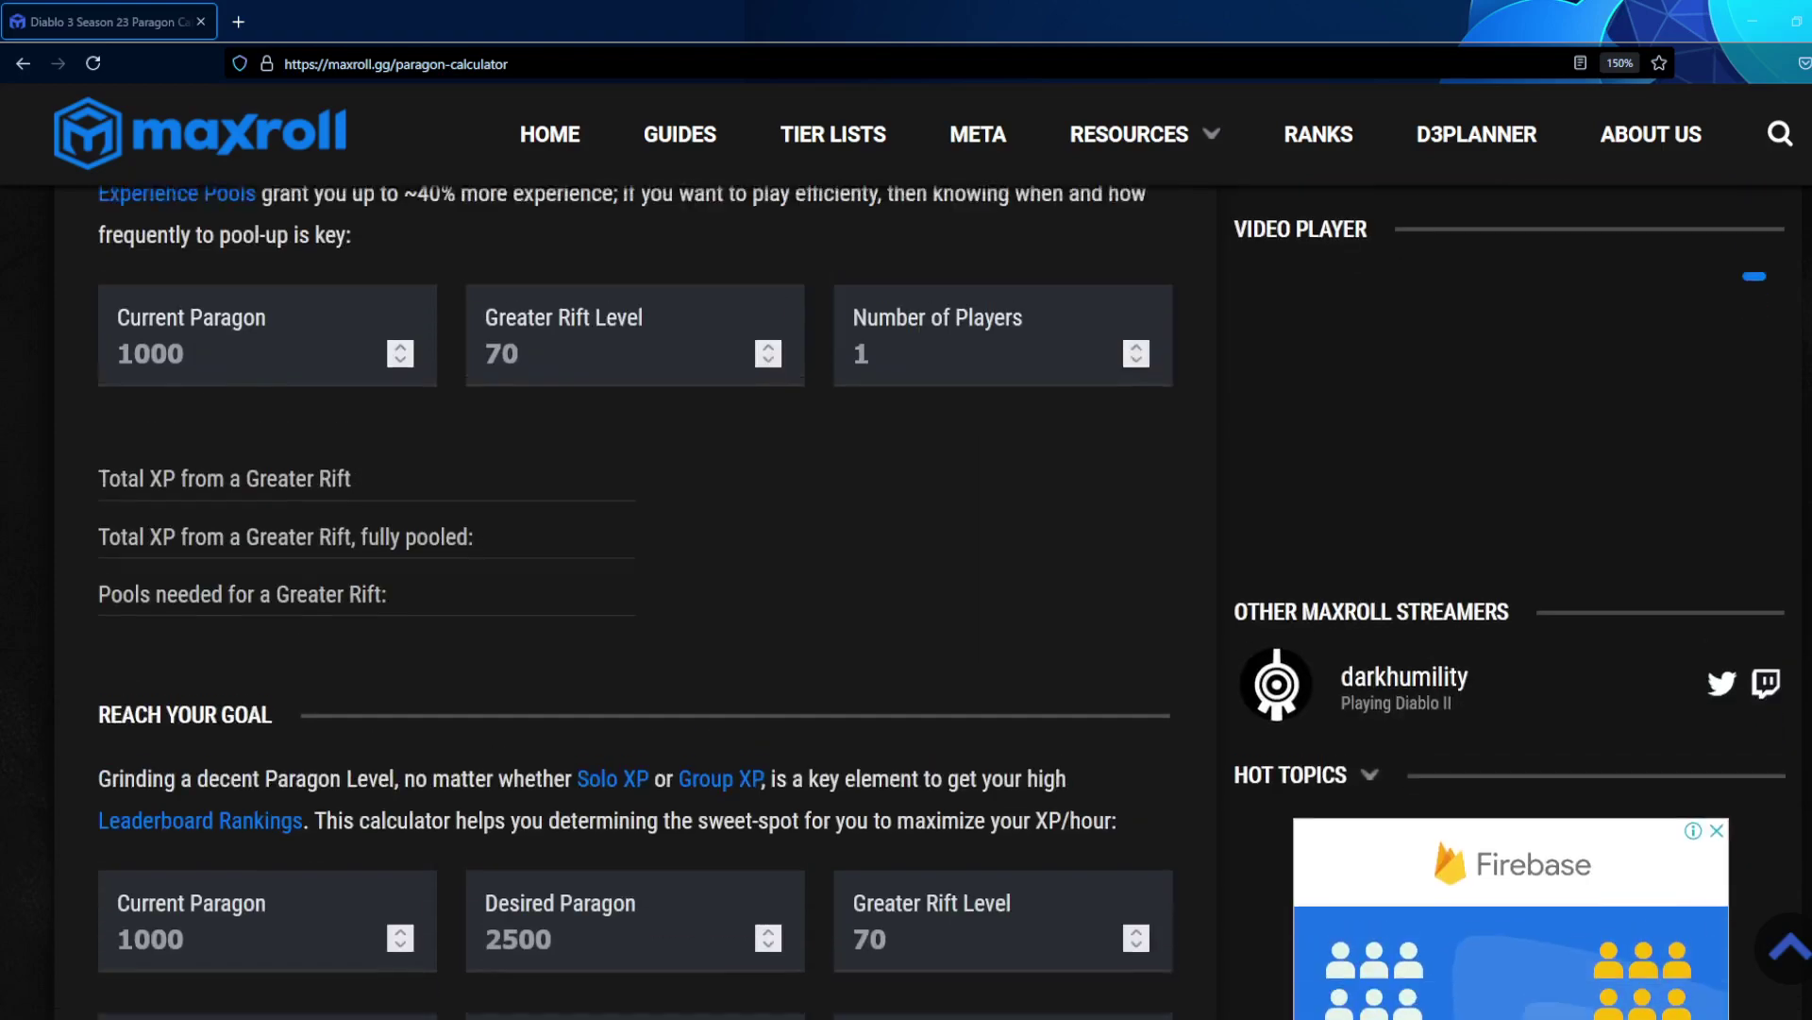
scroll(906, 604, "up", 3)
scroll(906, 604, "down", 10)
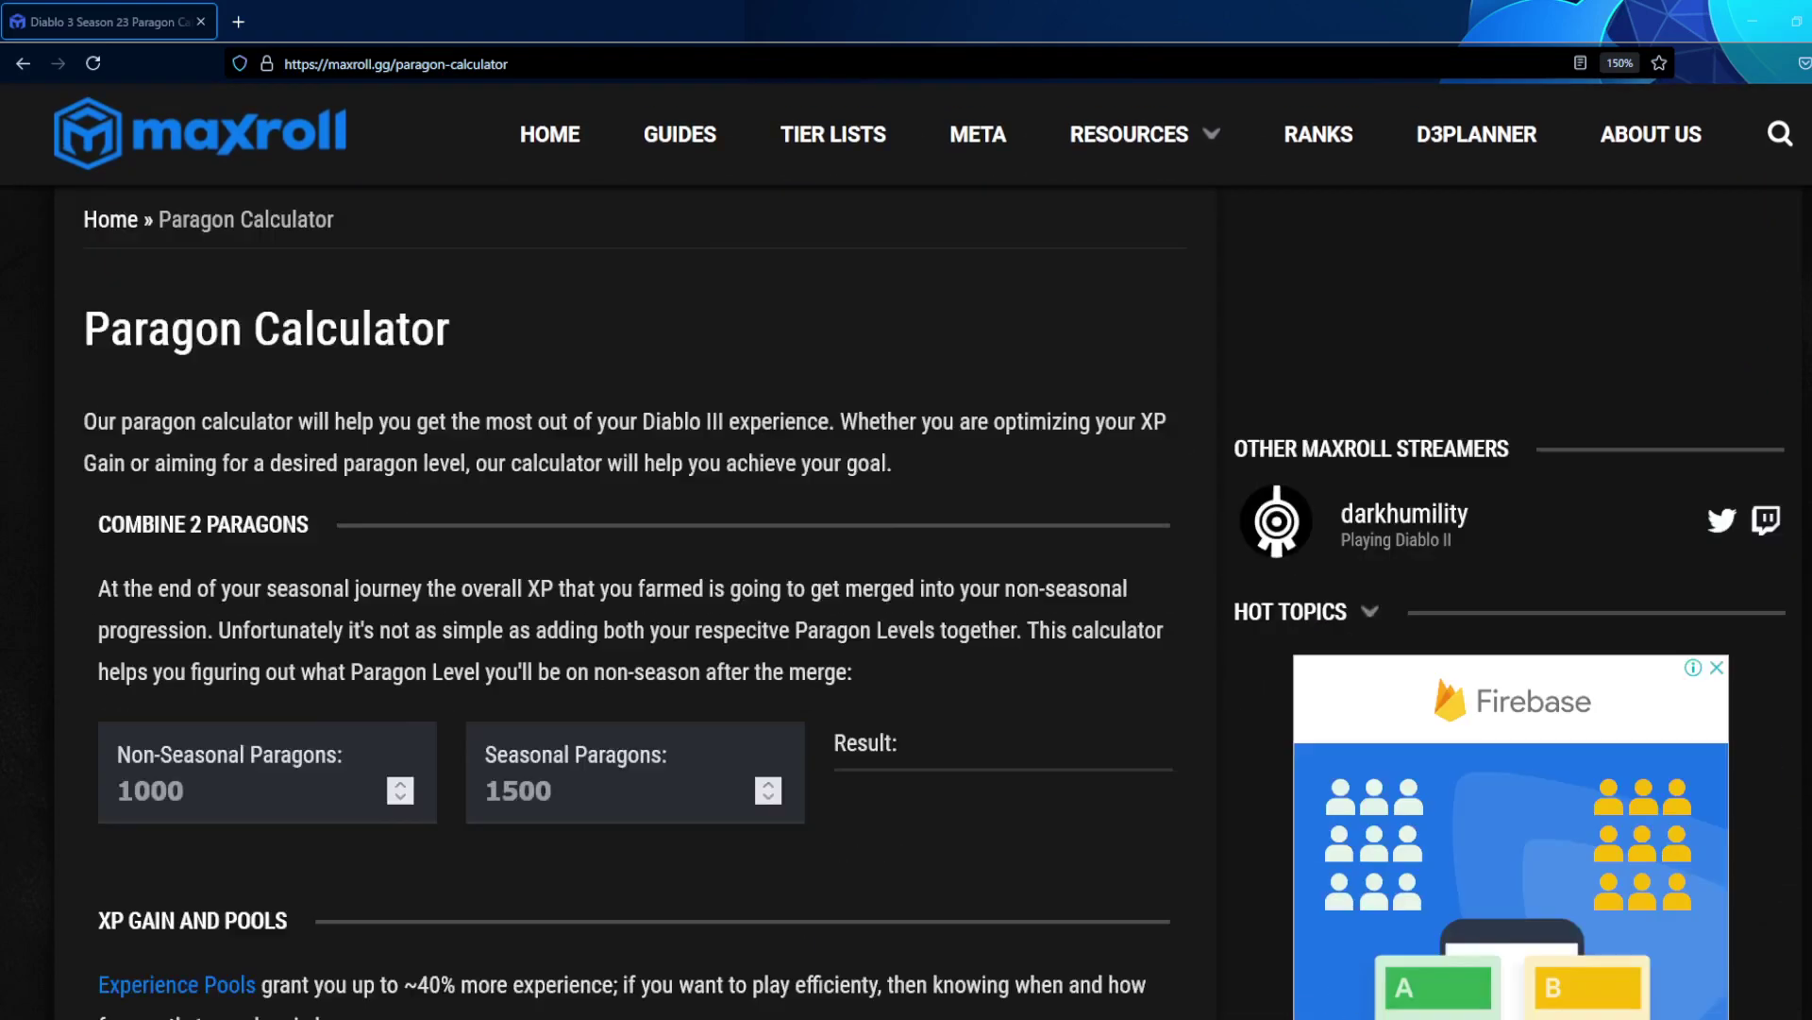
scroll(907, 604, "down", 5)
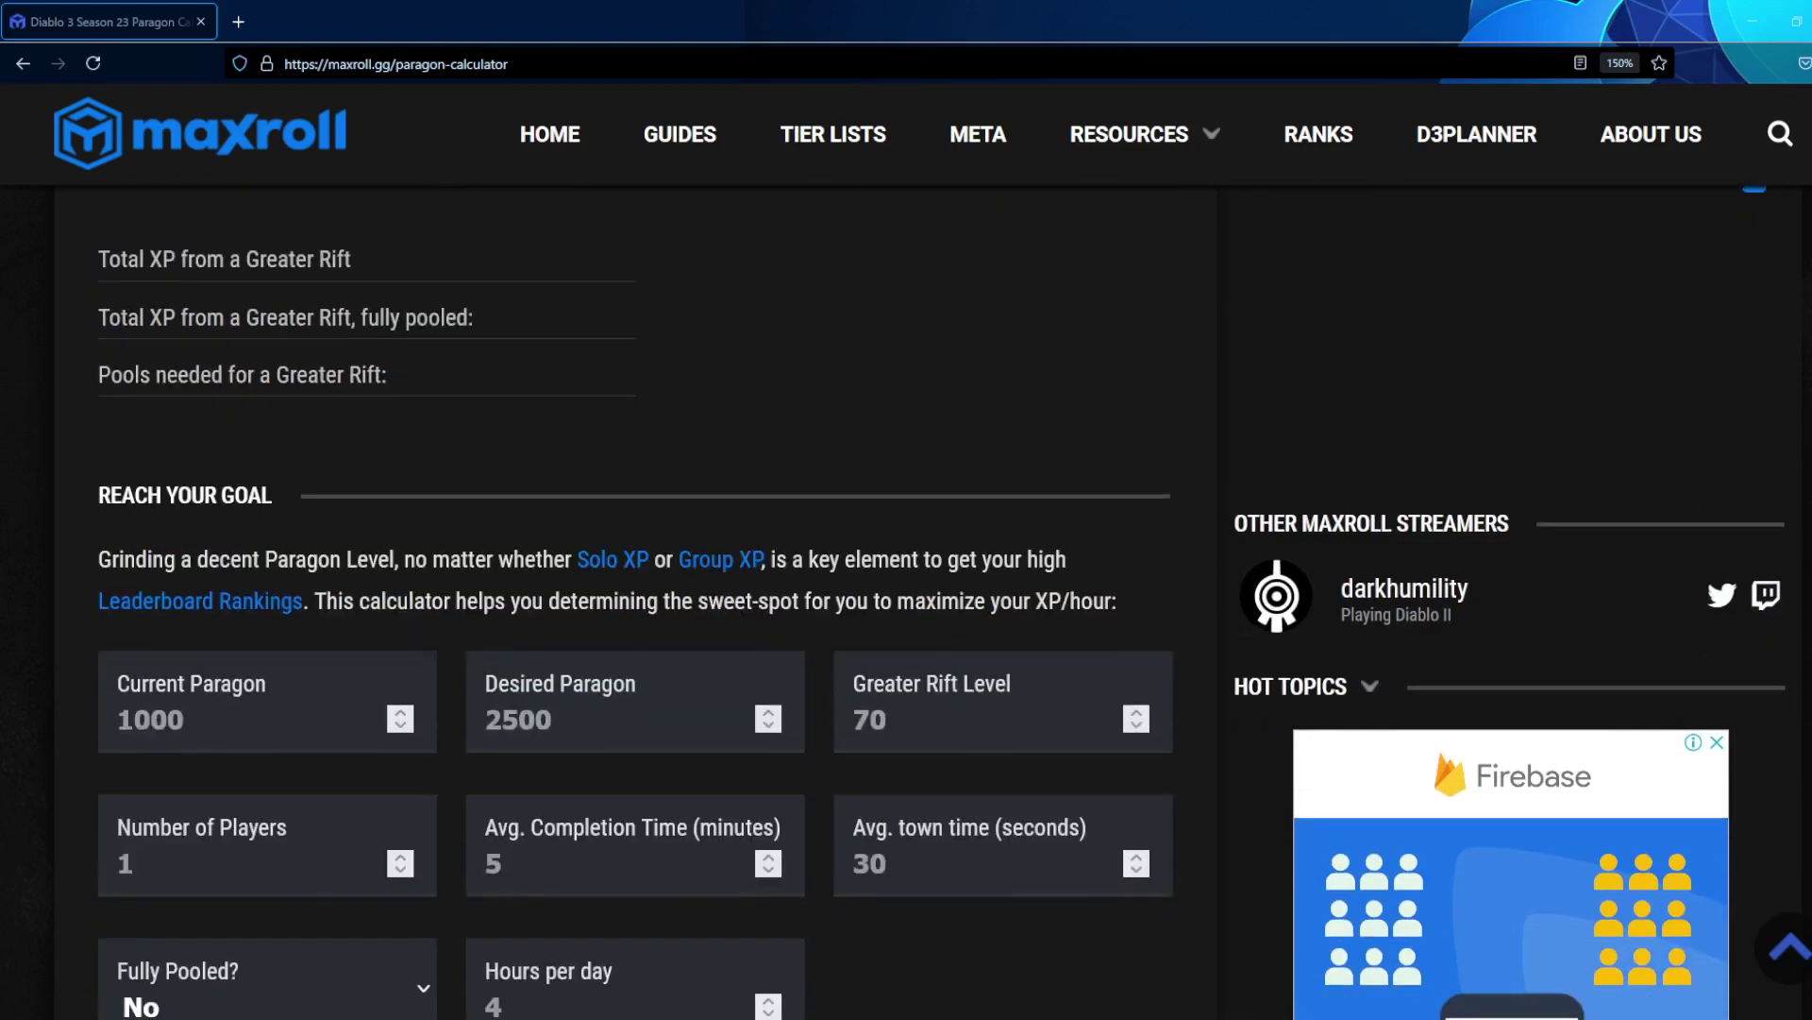
scroll(906, 604, "up", 1)
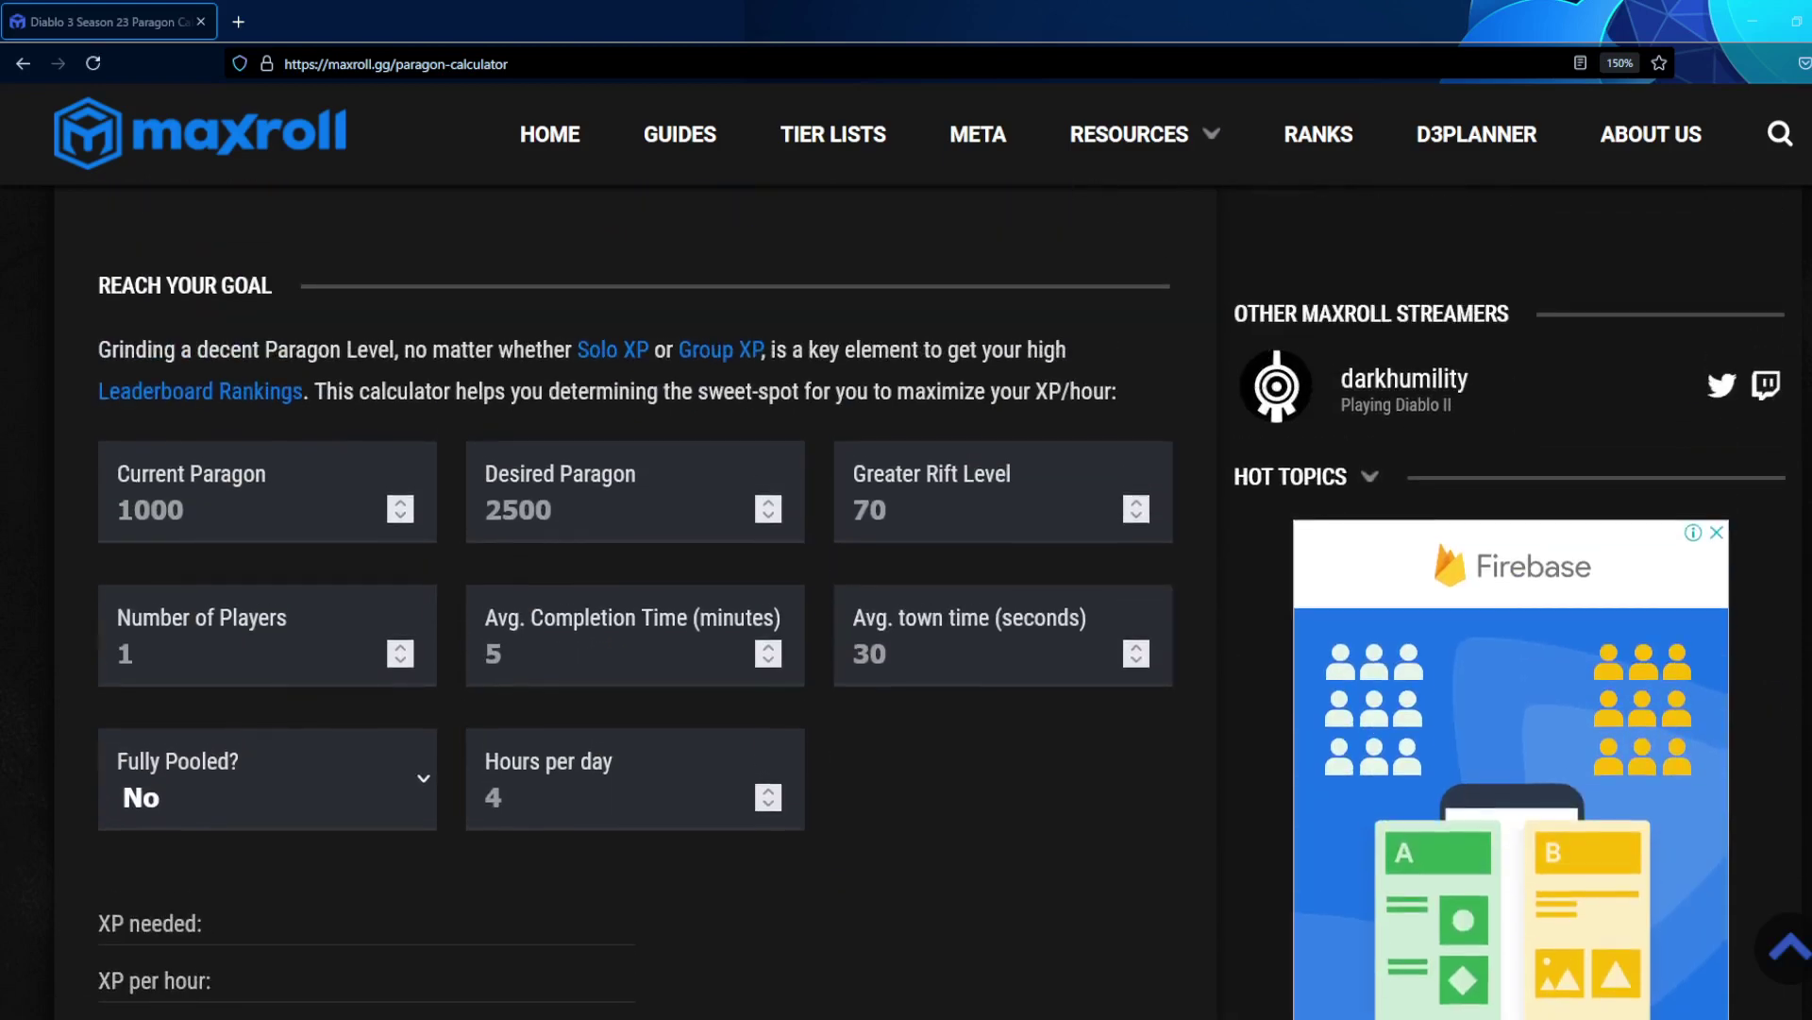
In the Reach Your Goal calculator, set current Paragon to 3861, desired Paragon to 4000 and Greater Rift level to 140.
left_click(133, 513)
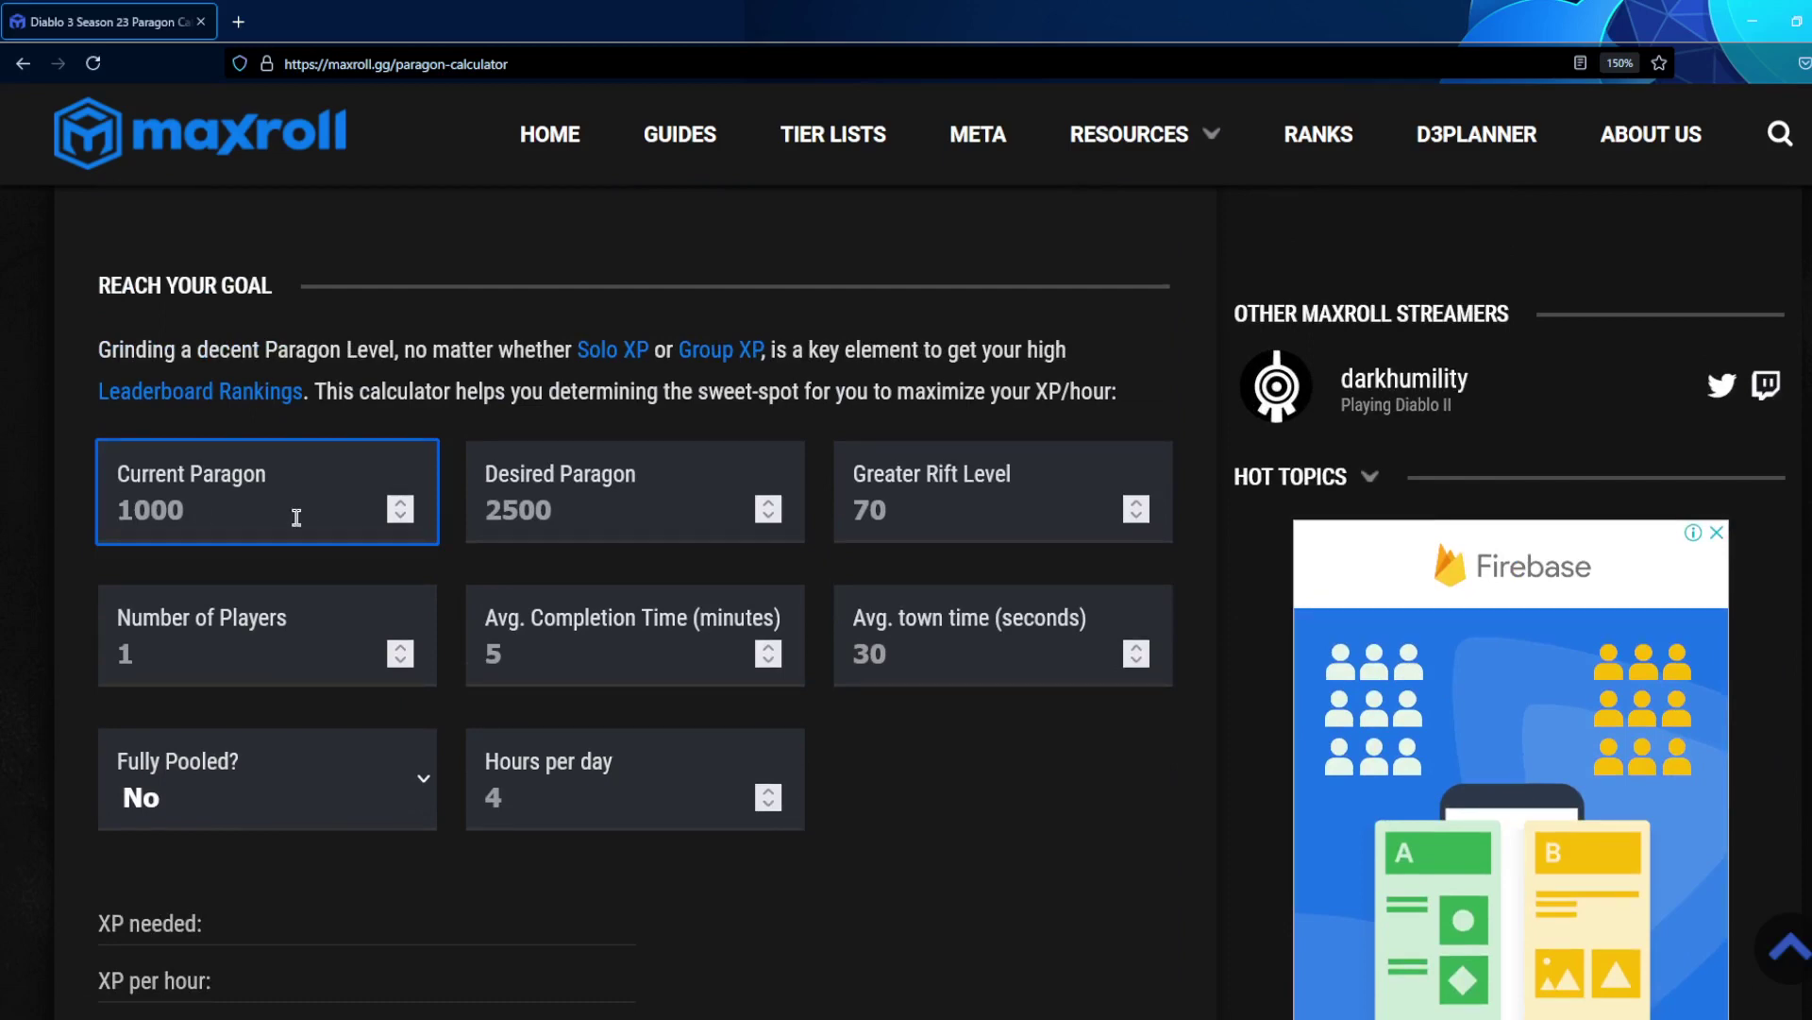
type("3861")
left_click(626, 512)
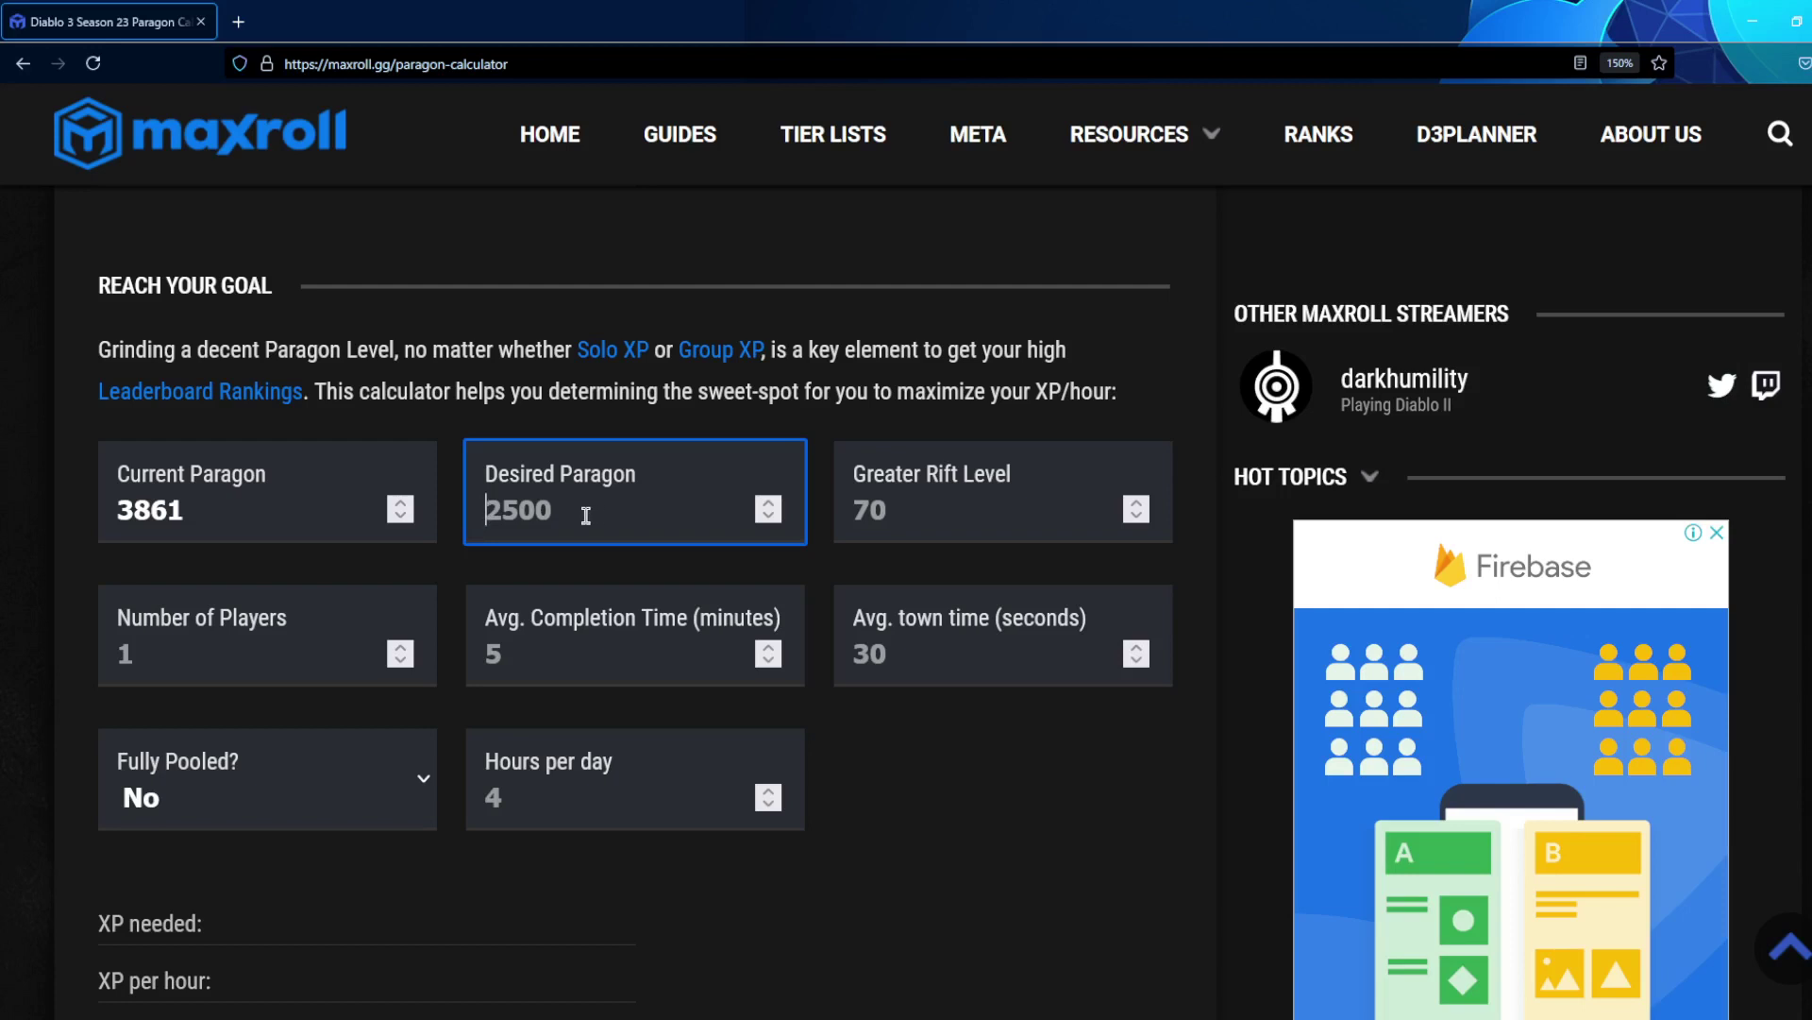
type("4000")
left_click(972, 516)
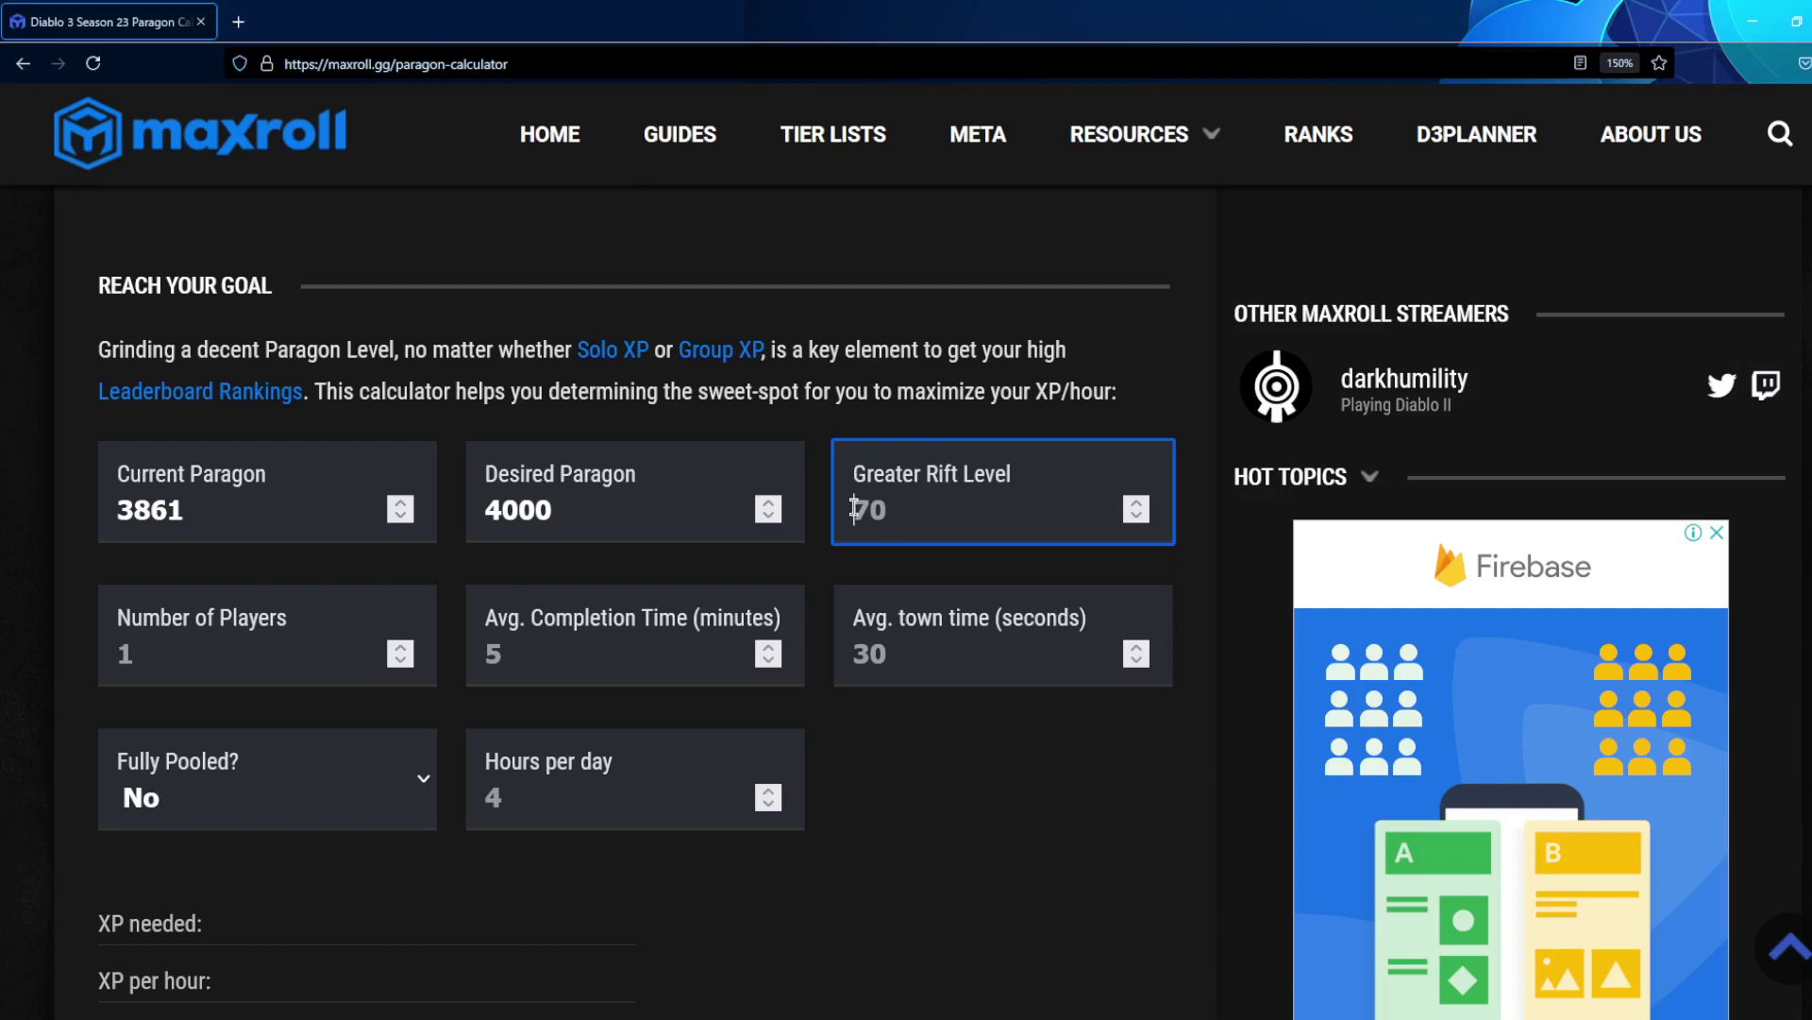
type("140")
left_click(984, 870)
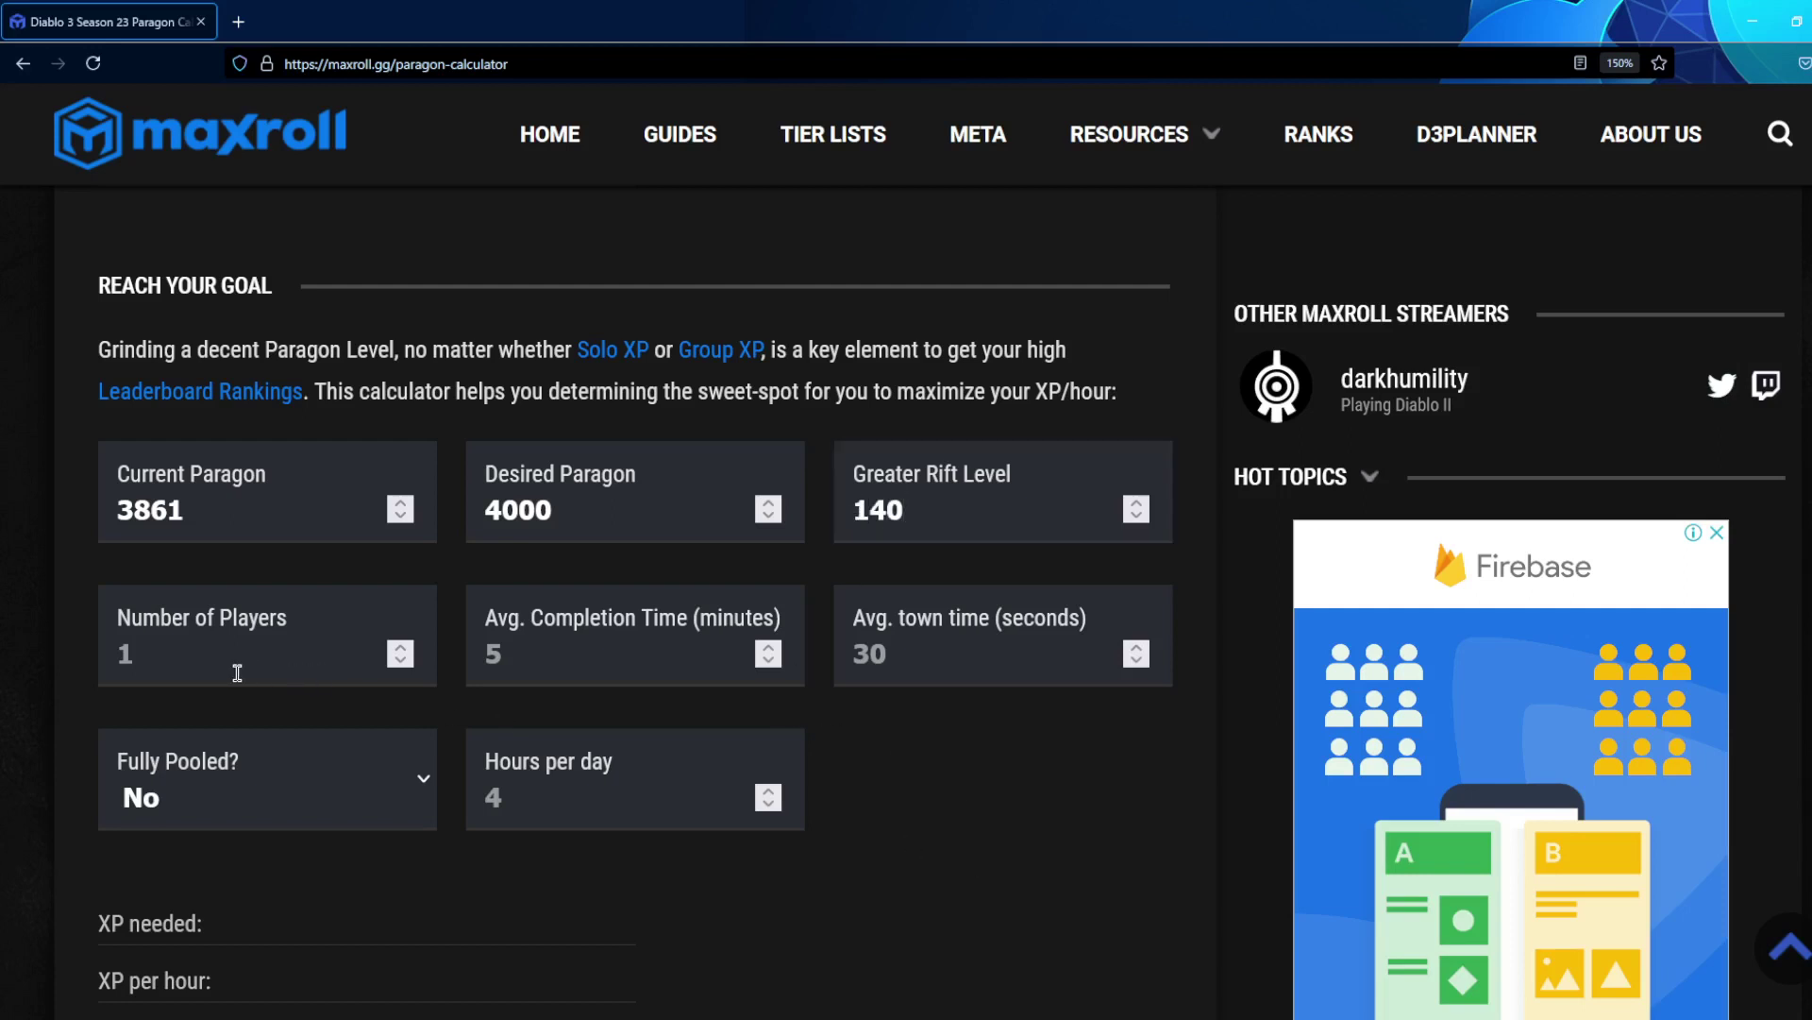
Set the goal calculator's average completion time to 7 minutes and average town time to 60 seconds.
scroll(237, 672, "down", 2)
scroll(236, 678, "up", 2)
left_click(634, 663)
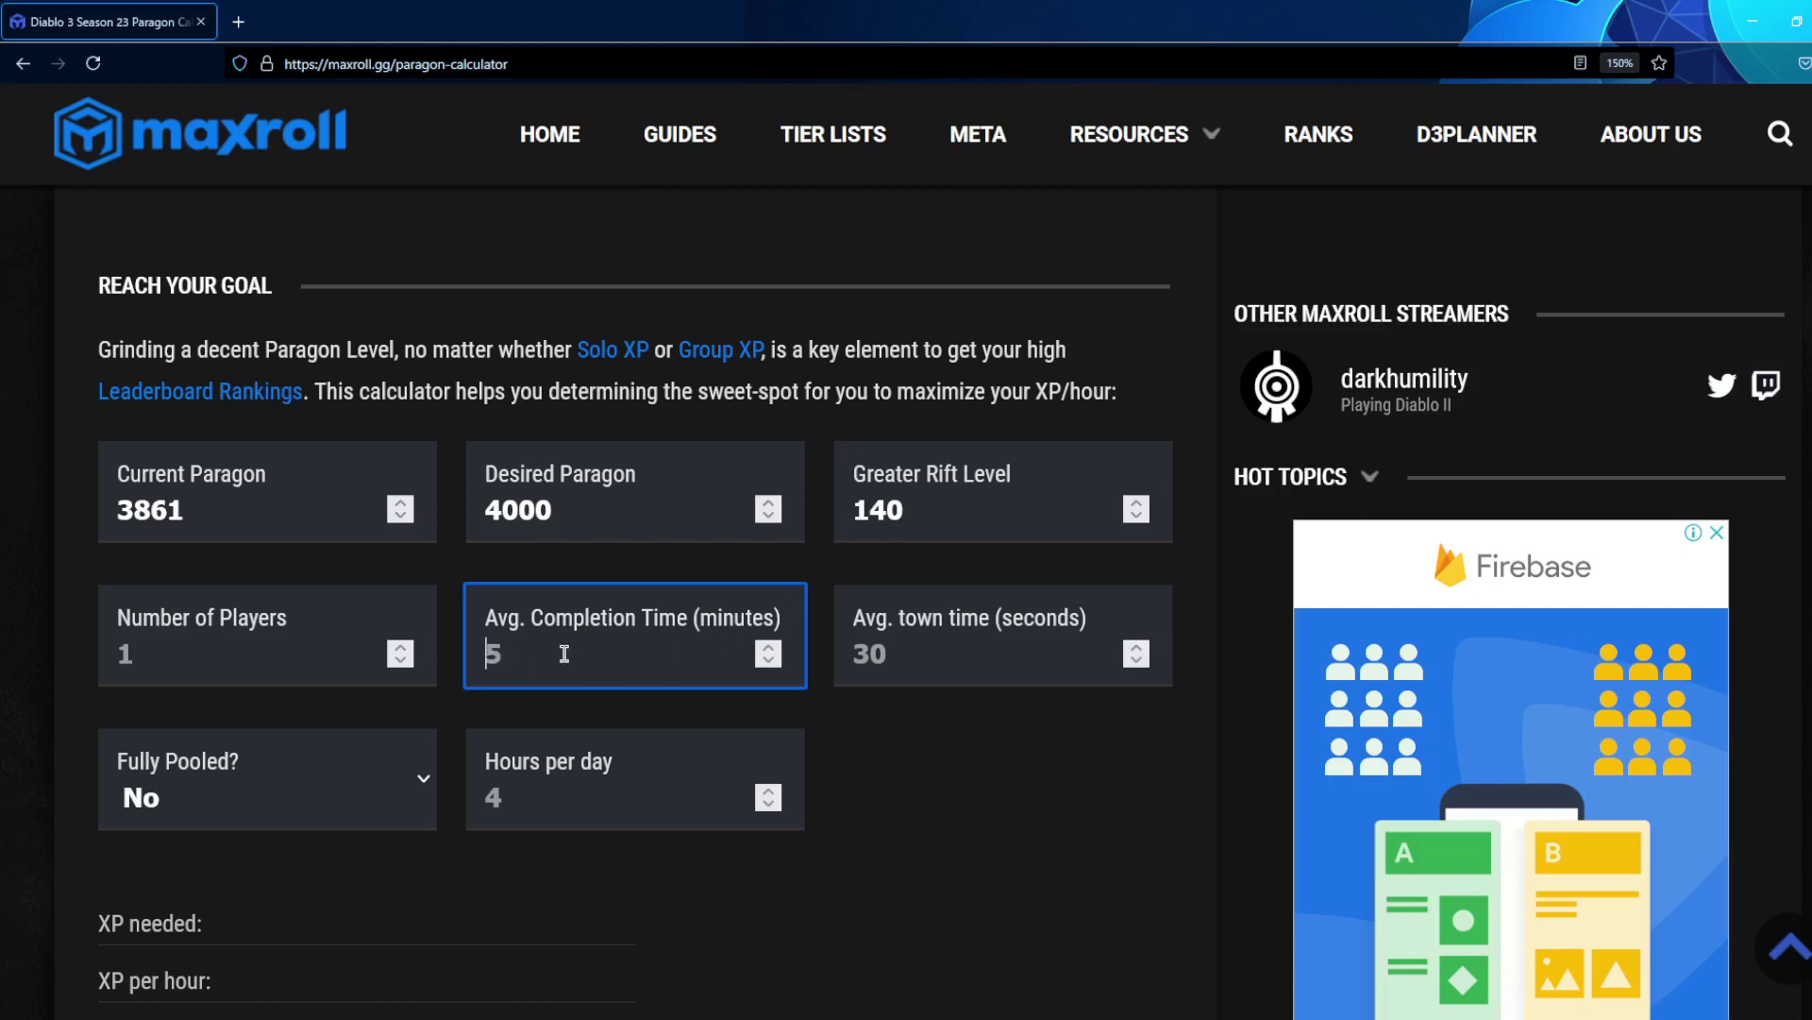
type("7")
scroll(1059, 574, "down", 2)
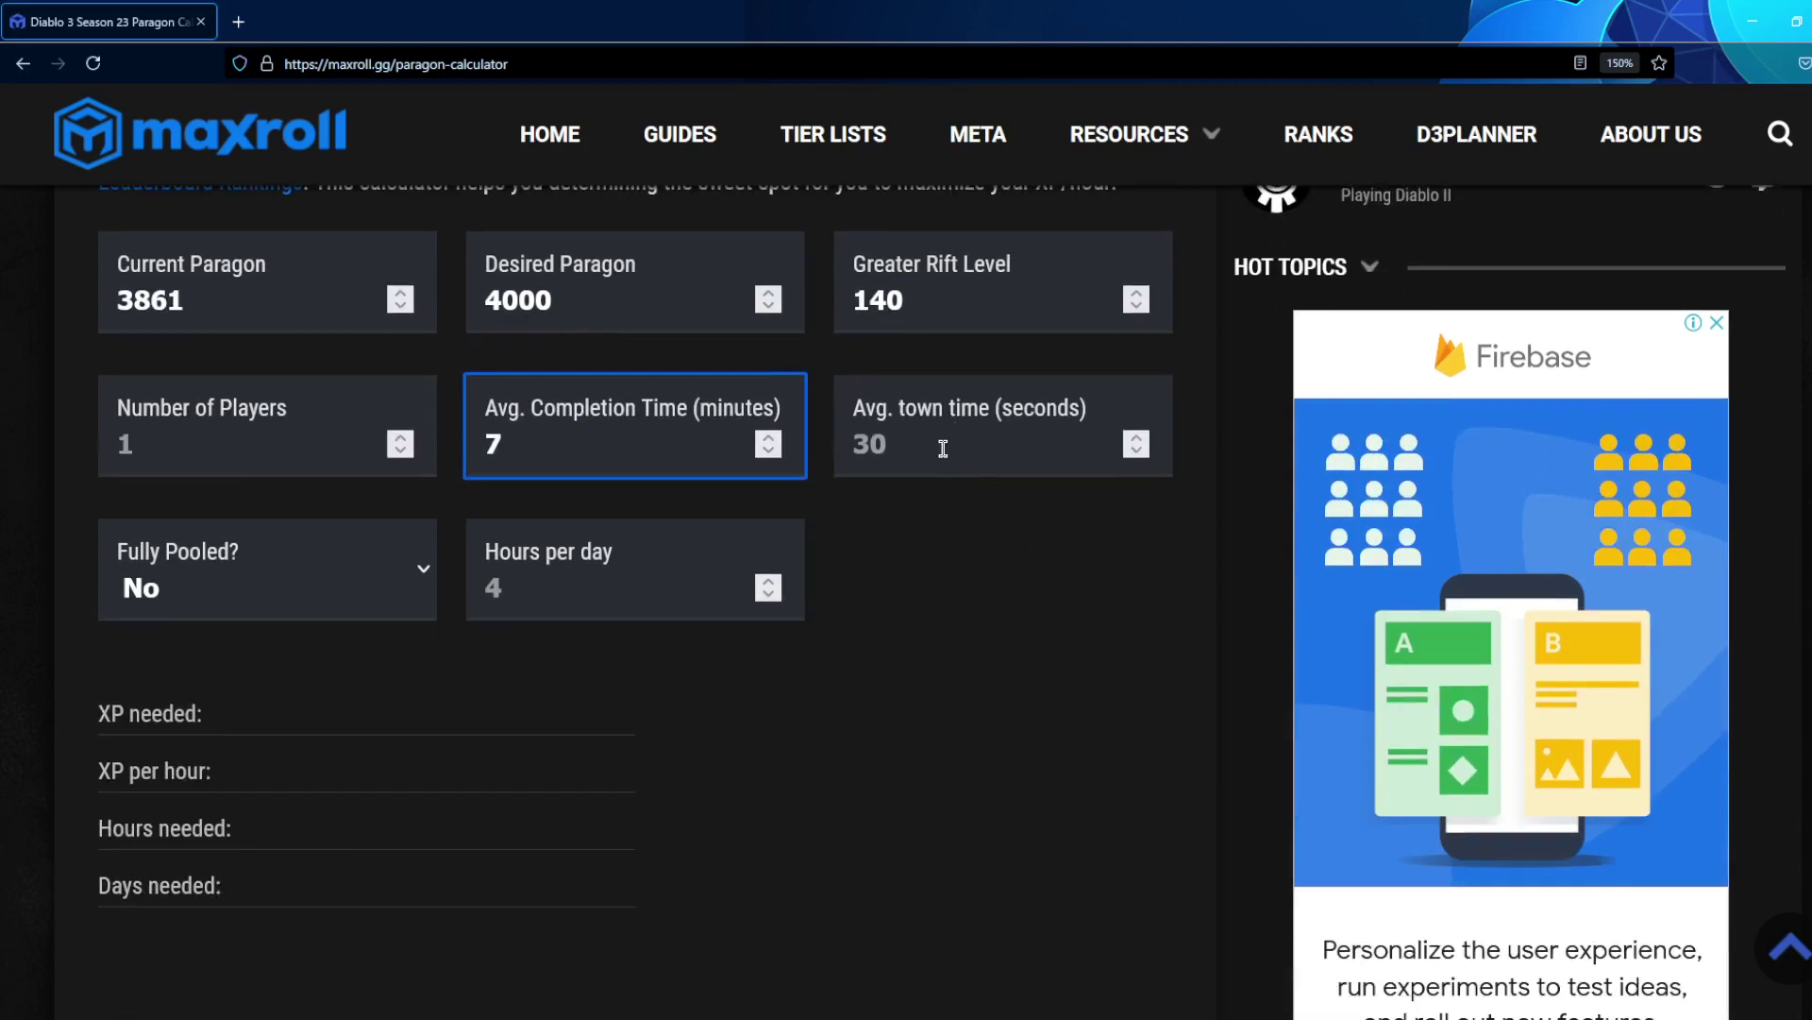
left_click(943, 448)
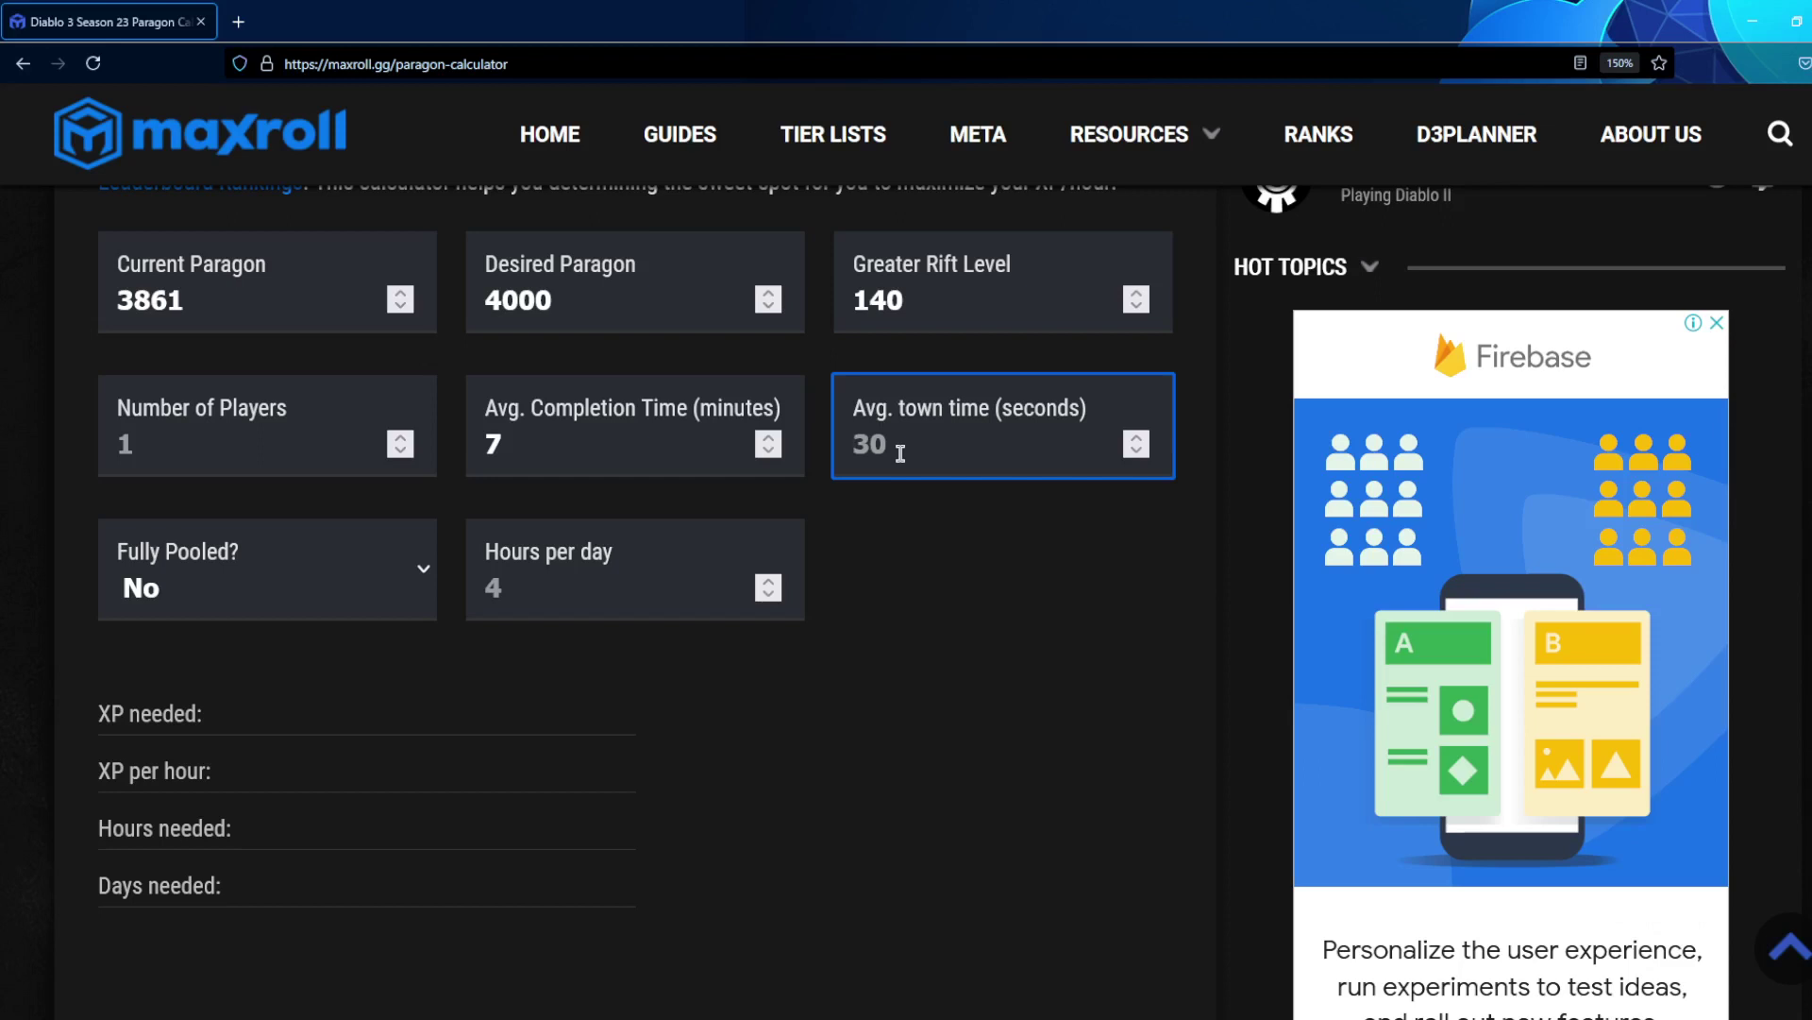
type("60")
scroll(793, 486, "up", 2)
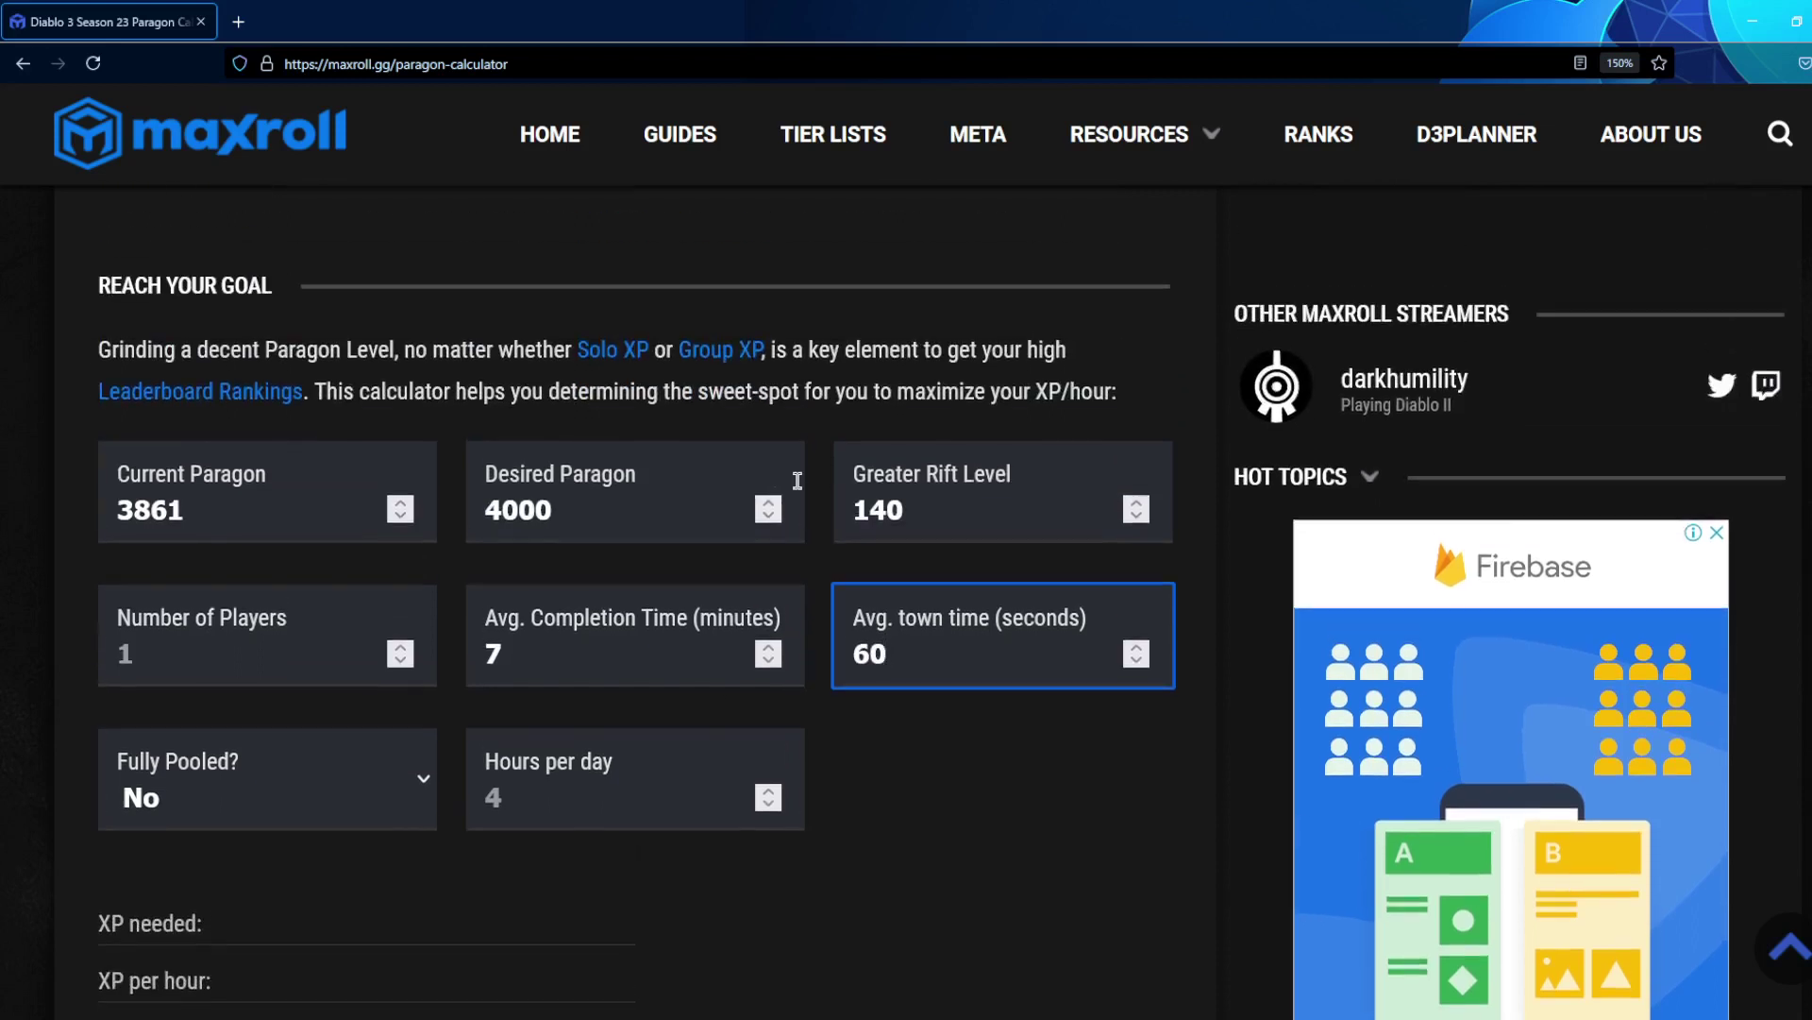
Set the hours played per day in the Reach Your Goal calculator to 4.
scroll(793, 476, "down", 2)
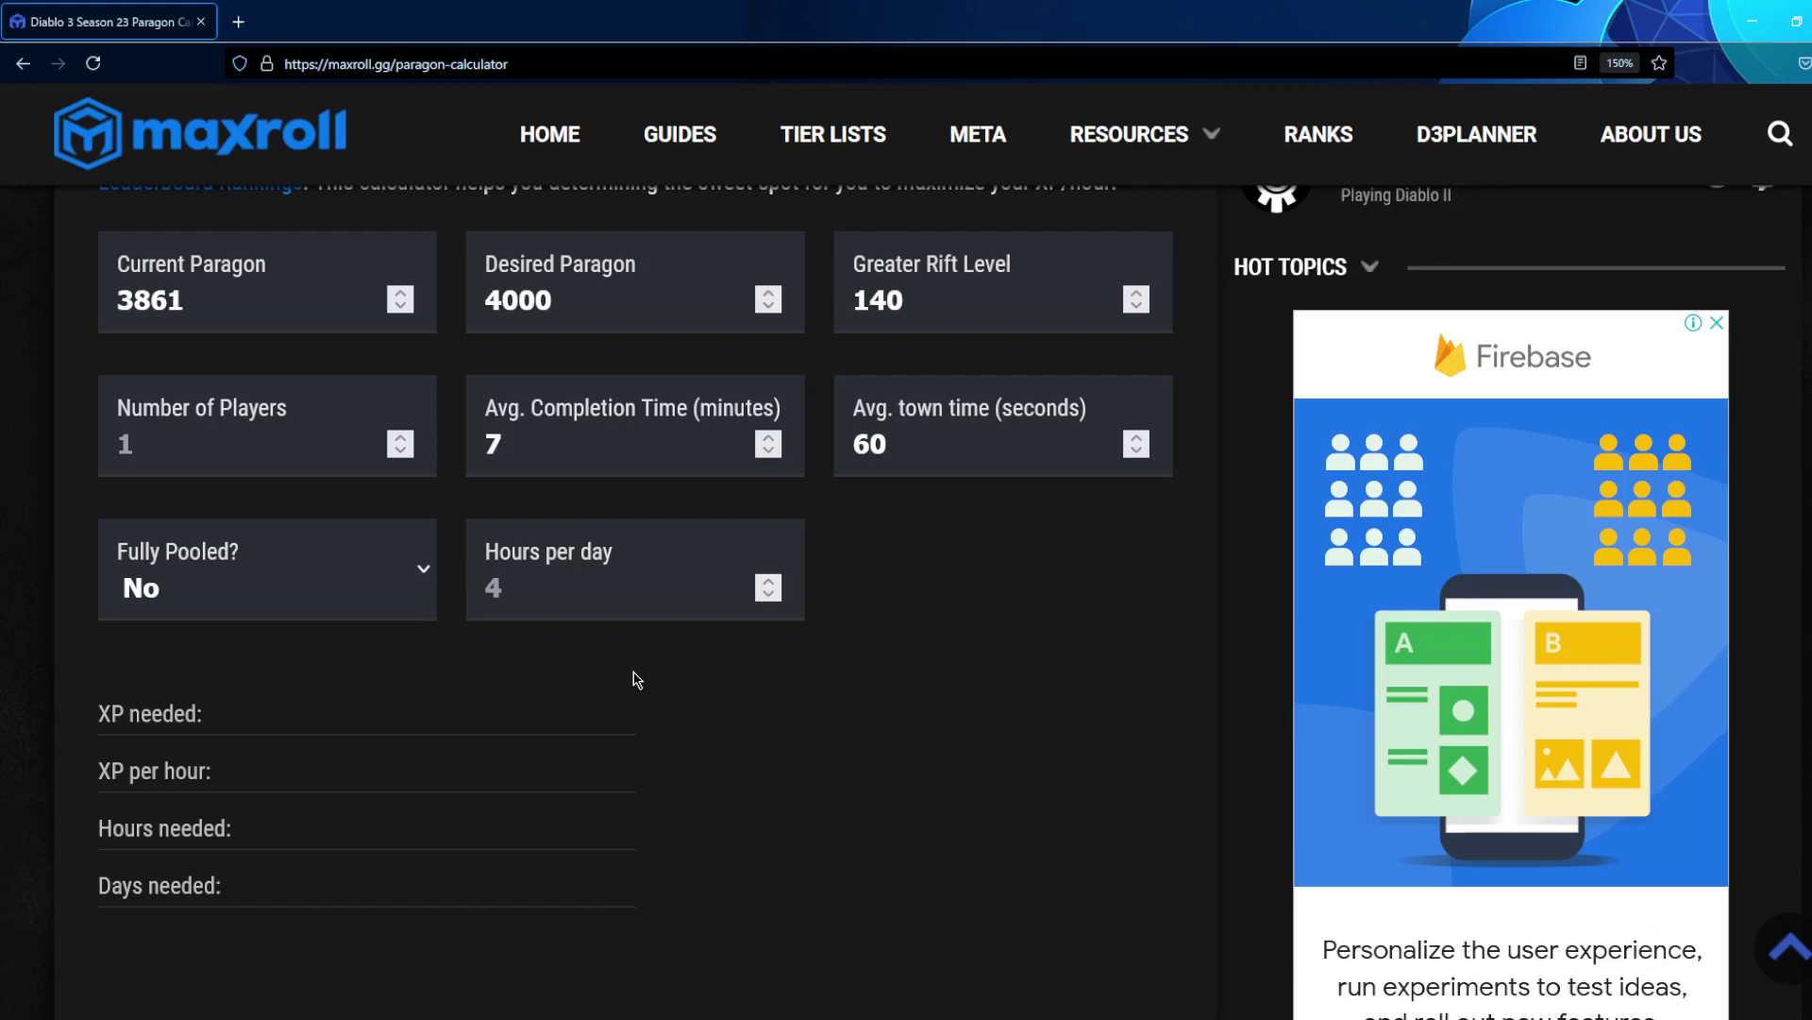
scroll(637, 679, "up", 2)
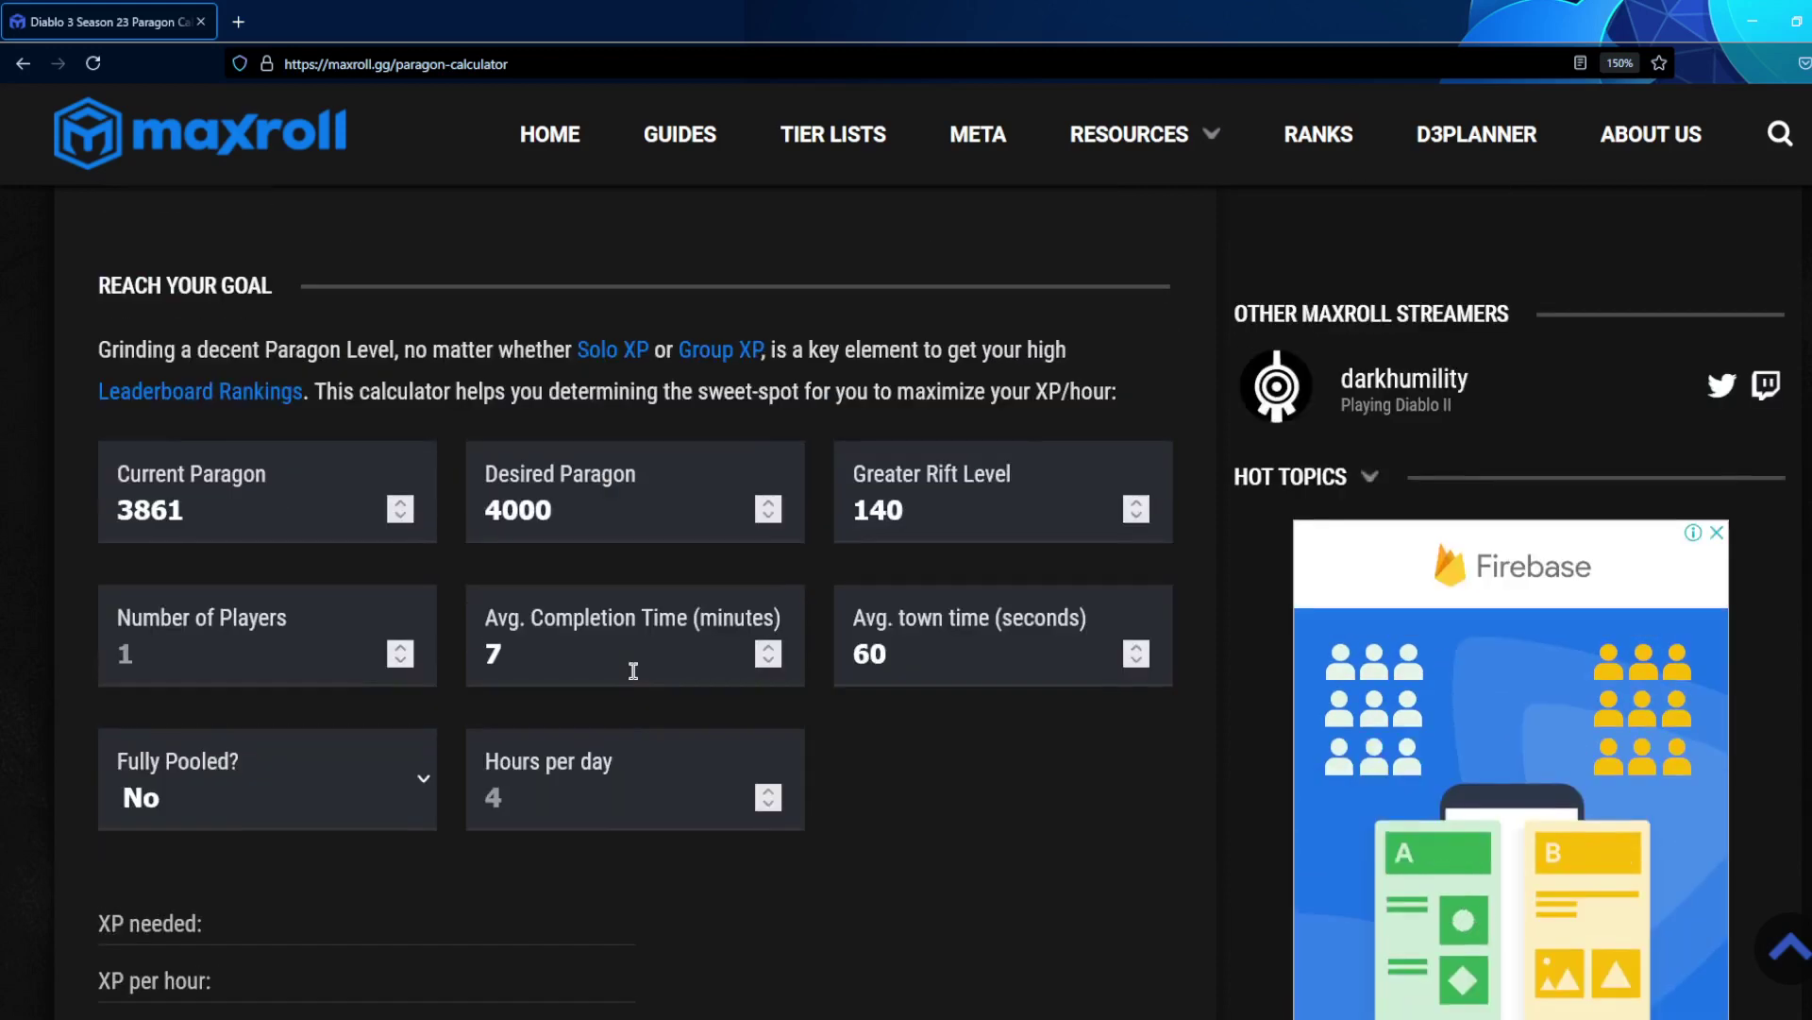
scroll(634, 670, "down", 2)
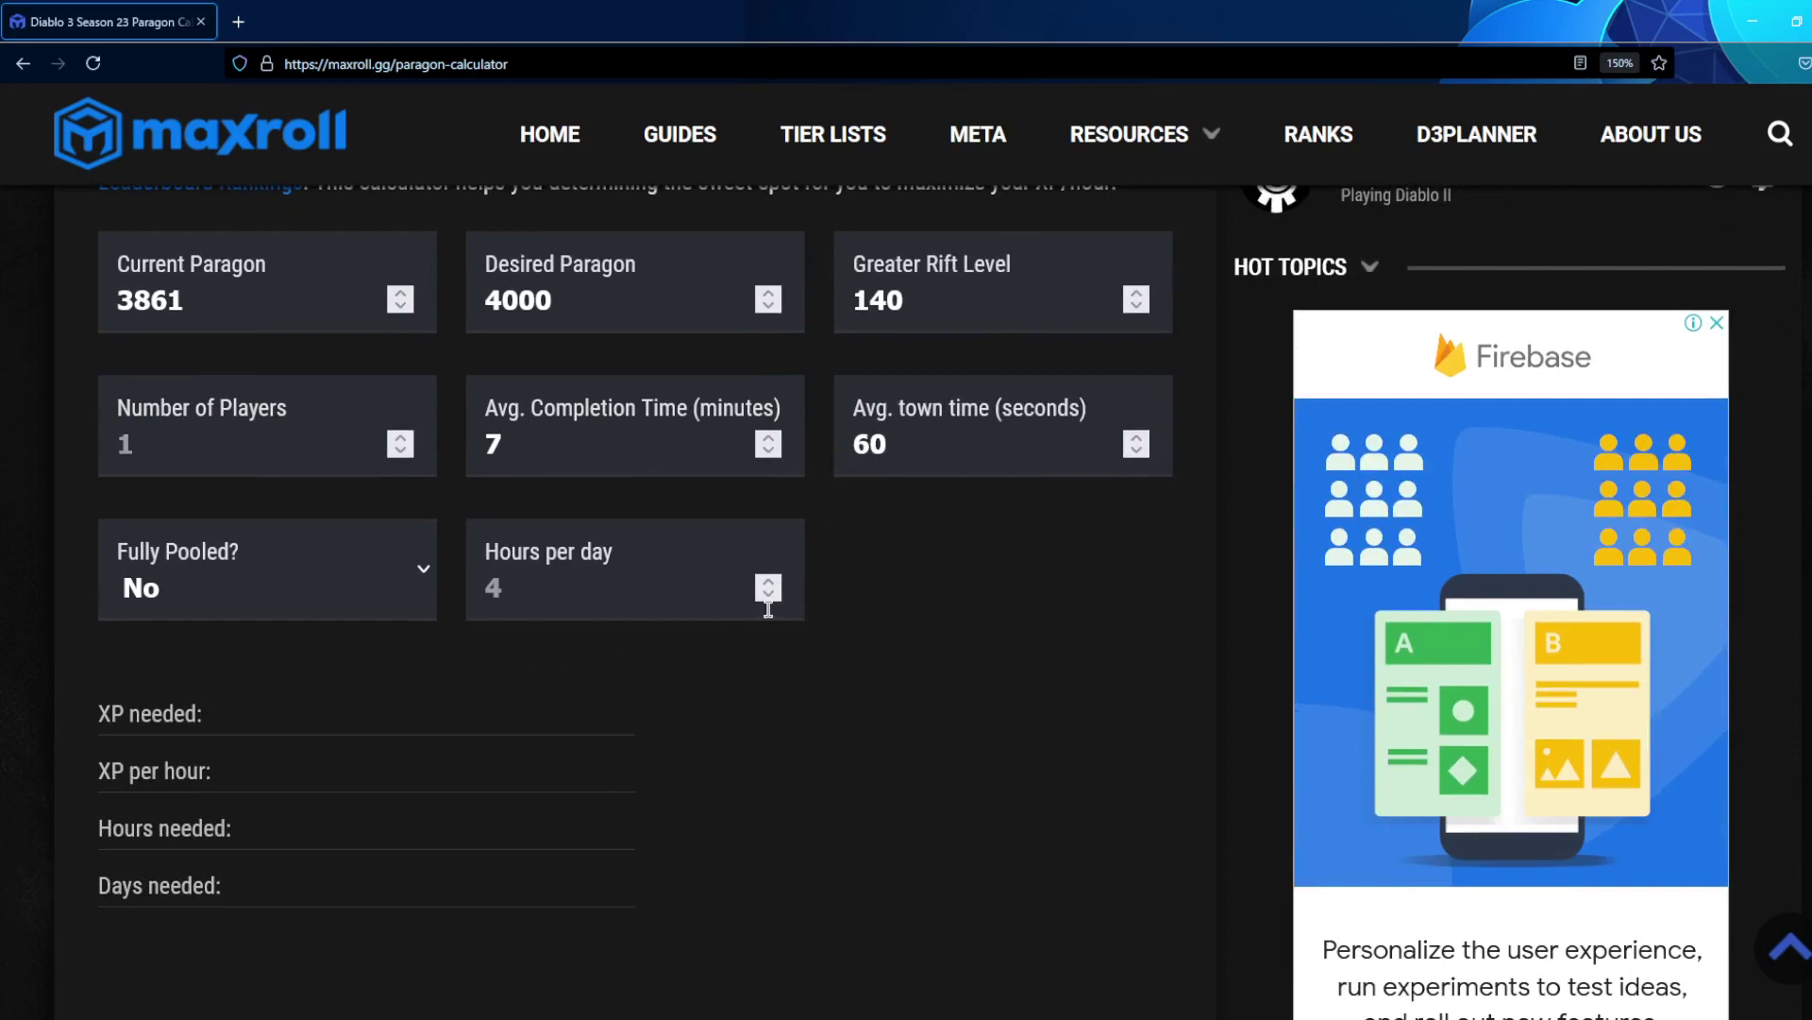
left_click(586, 592)
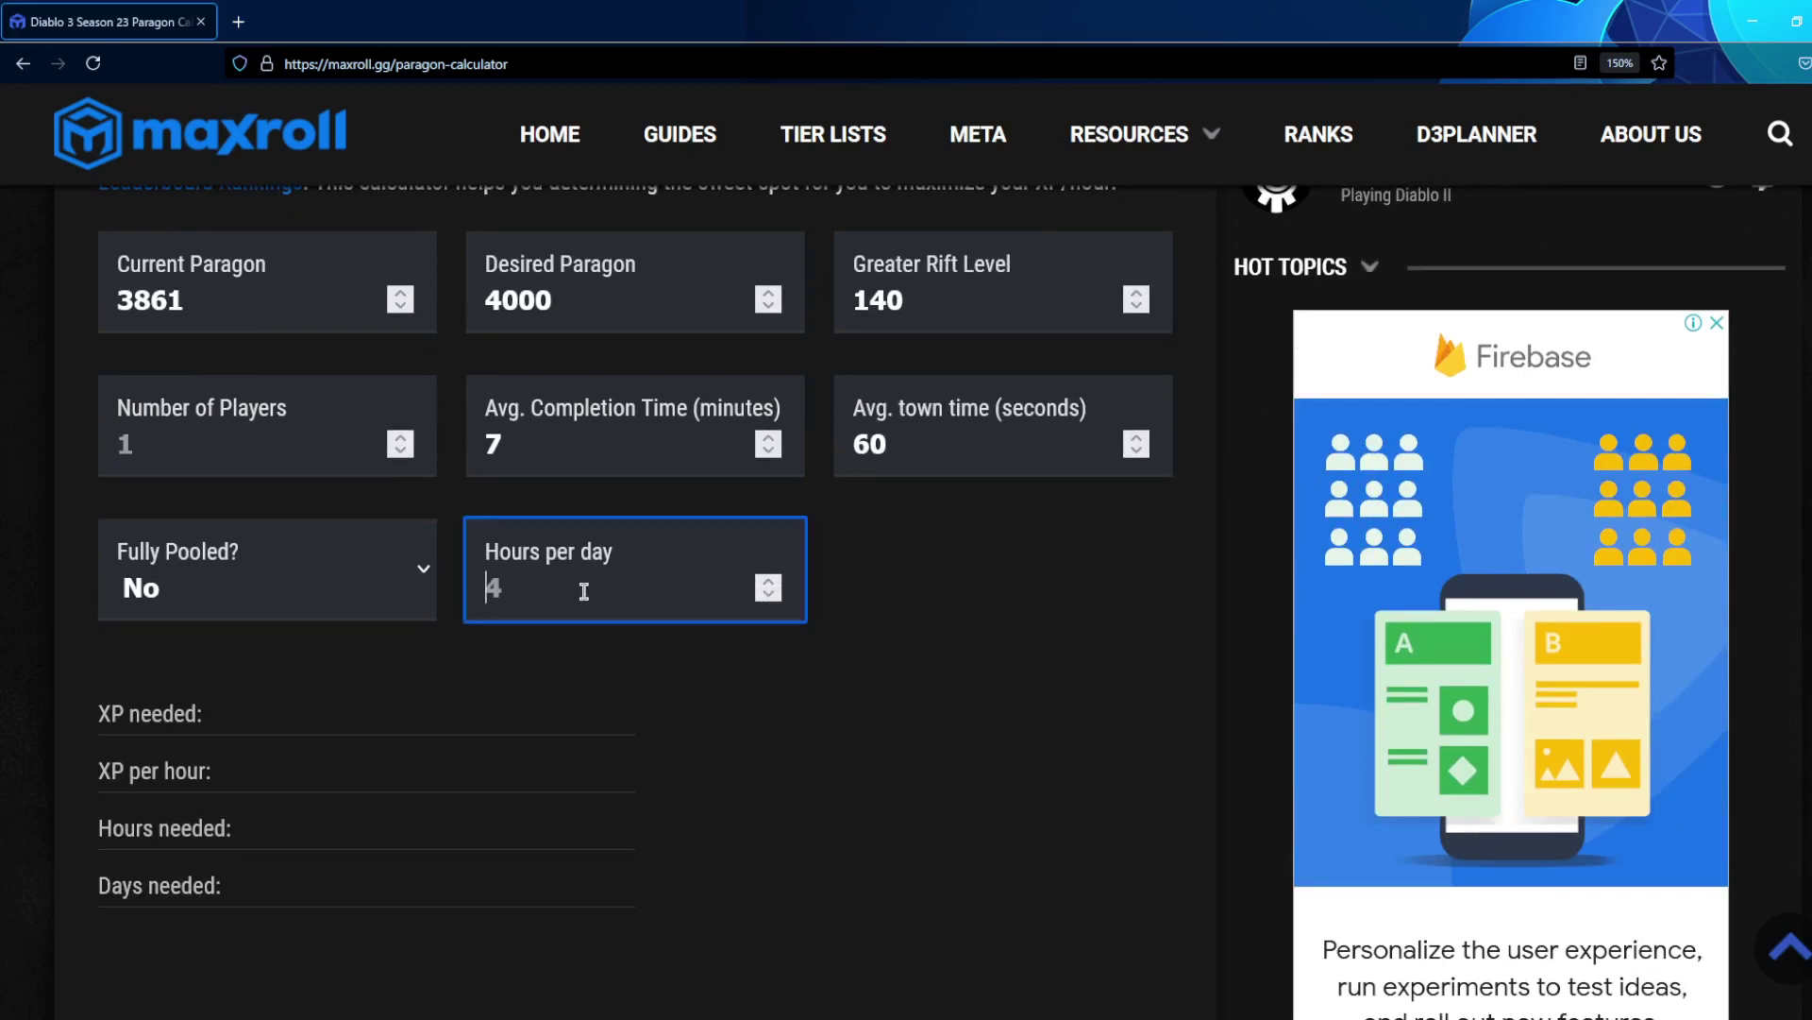
type("4")
left_click(1157, 678)
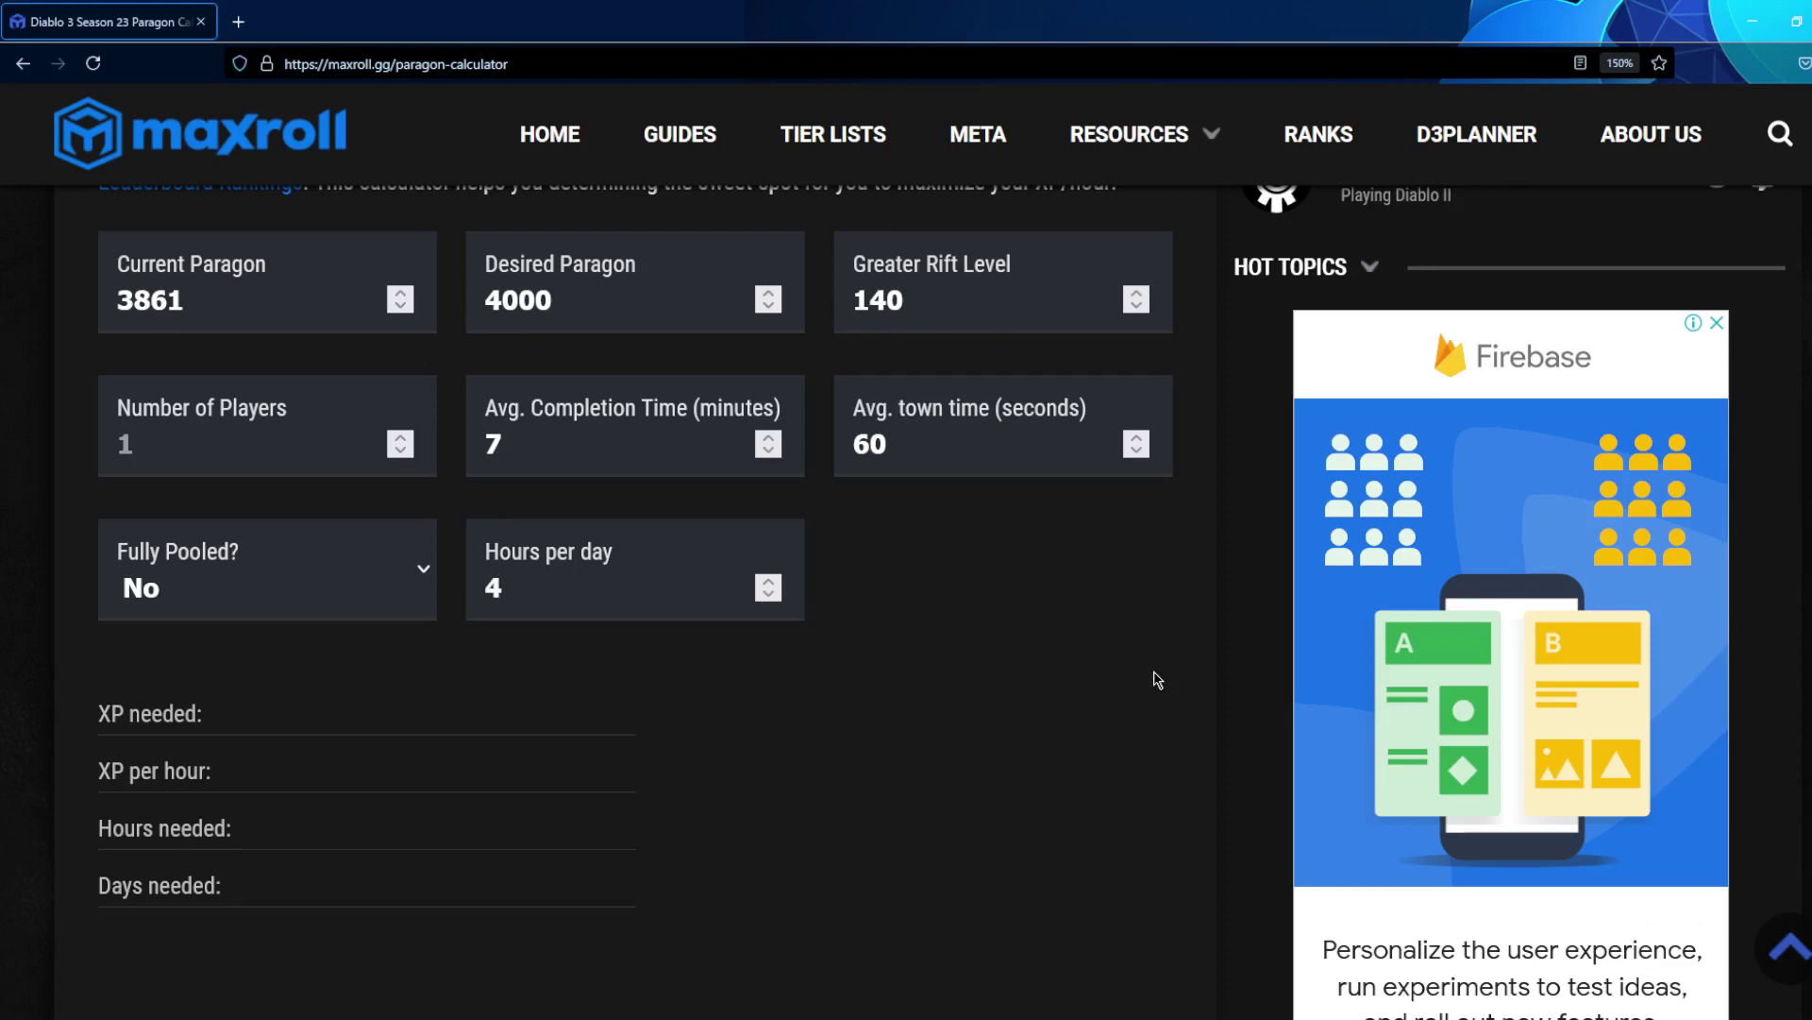
Set the goal calculator's number of players to 1 and review the XP, hours and days needed.
scroll(1063, 676, "down", 2)
scroll(1060, 670, "up", 4)
left_click(1060, 667)
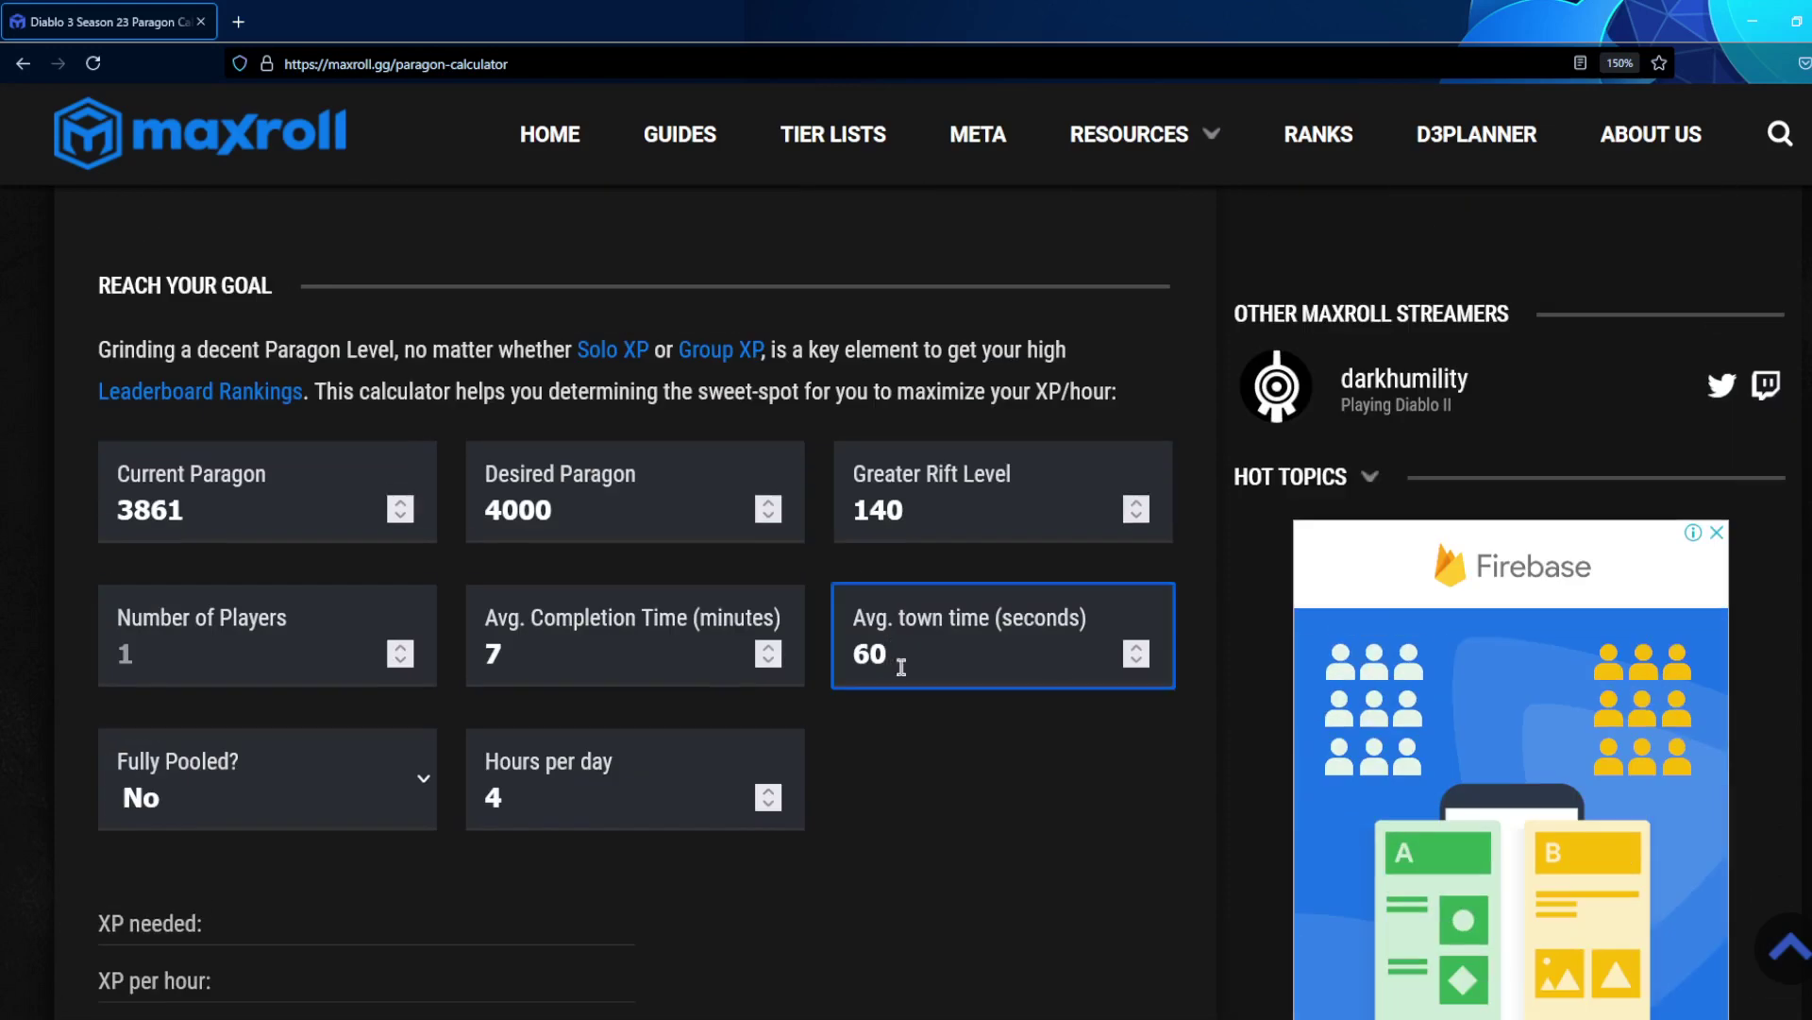
left_click(173, 667)
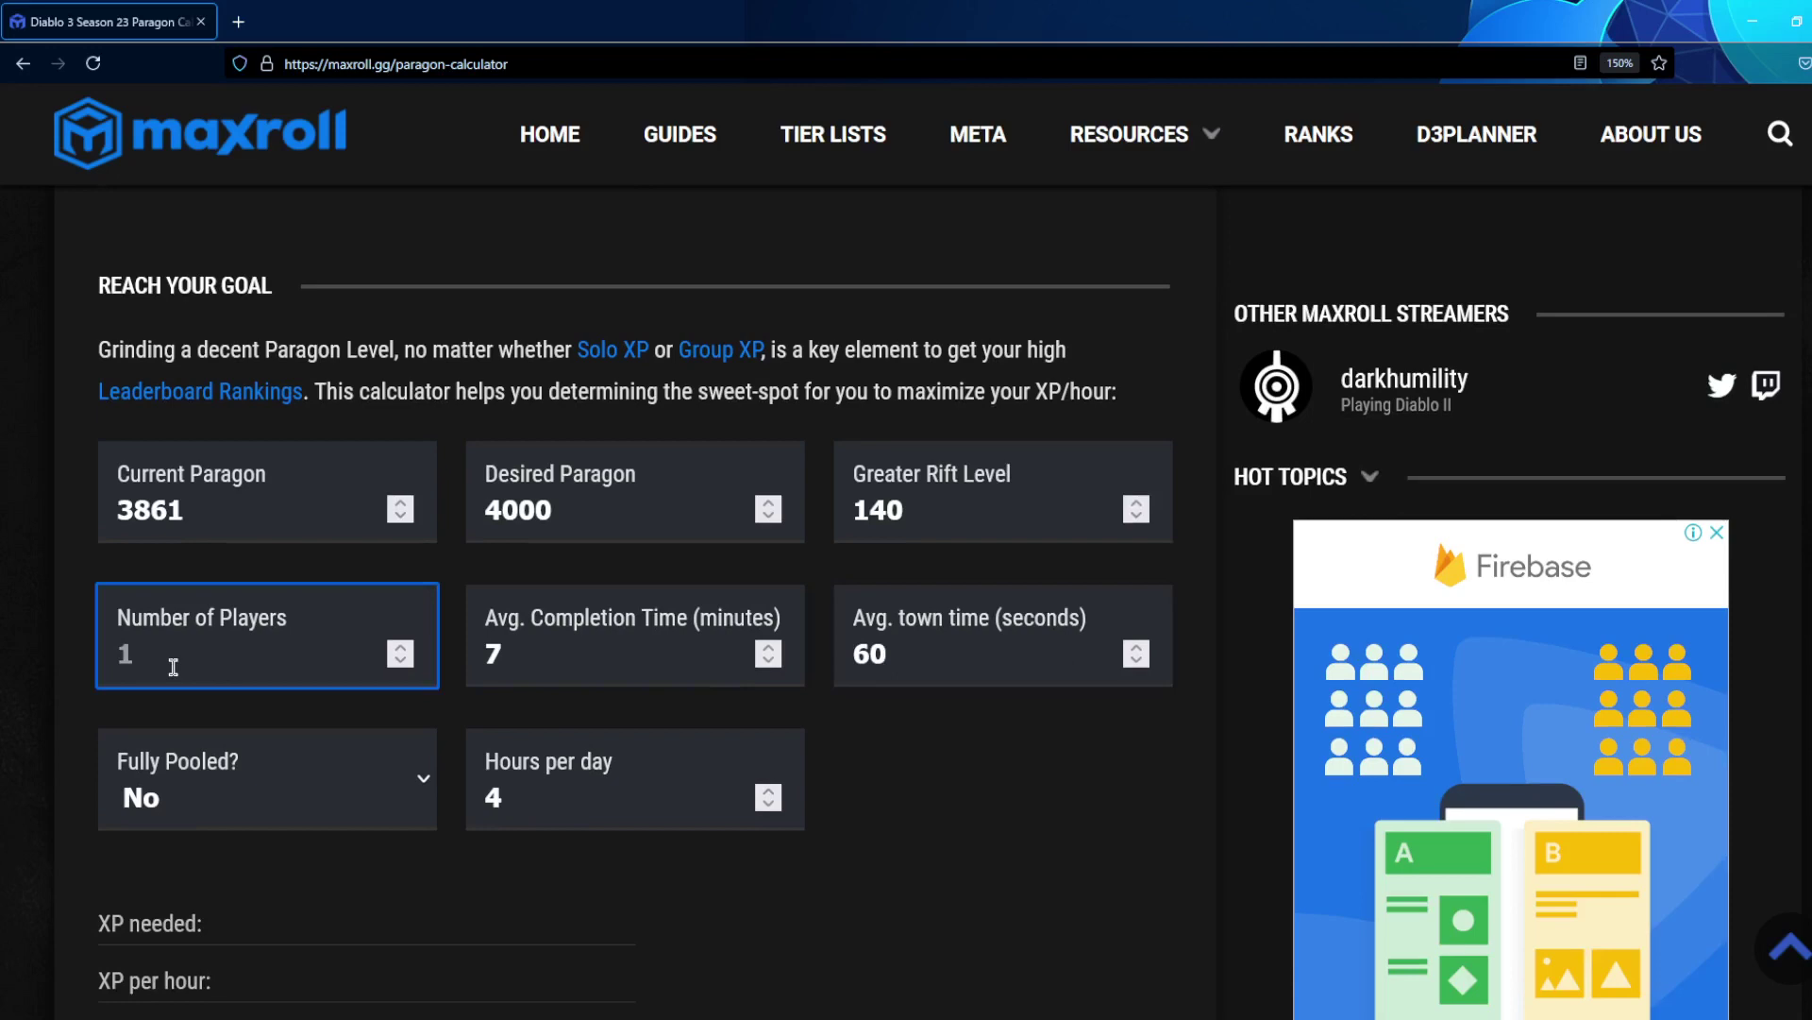
type("1")
left_click(961, 885)
scroll(925, 848, "down", 2)
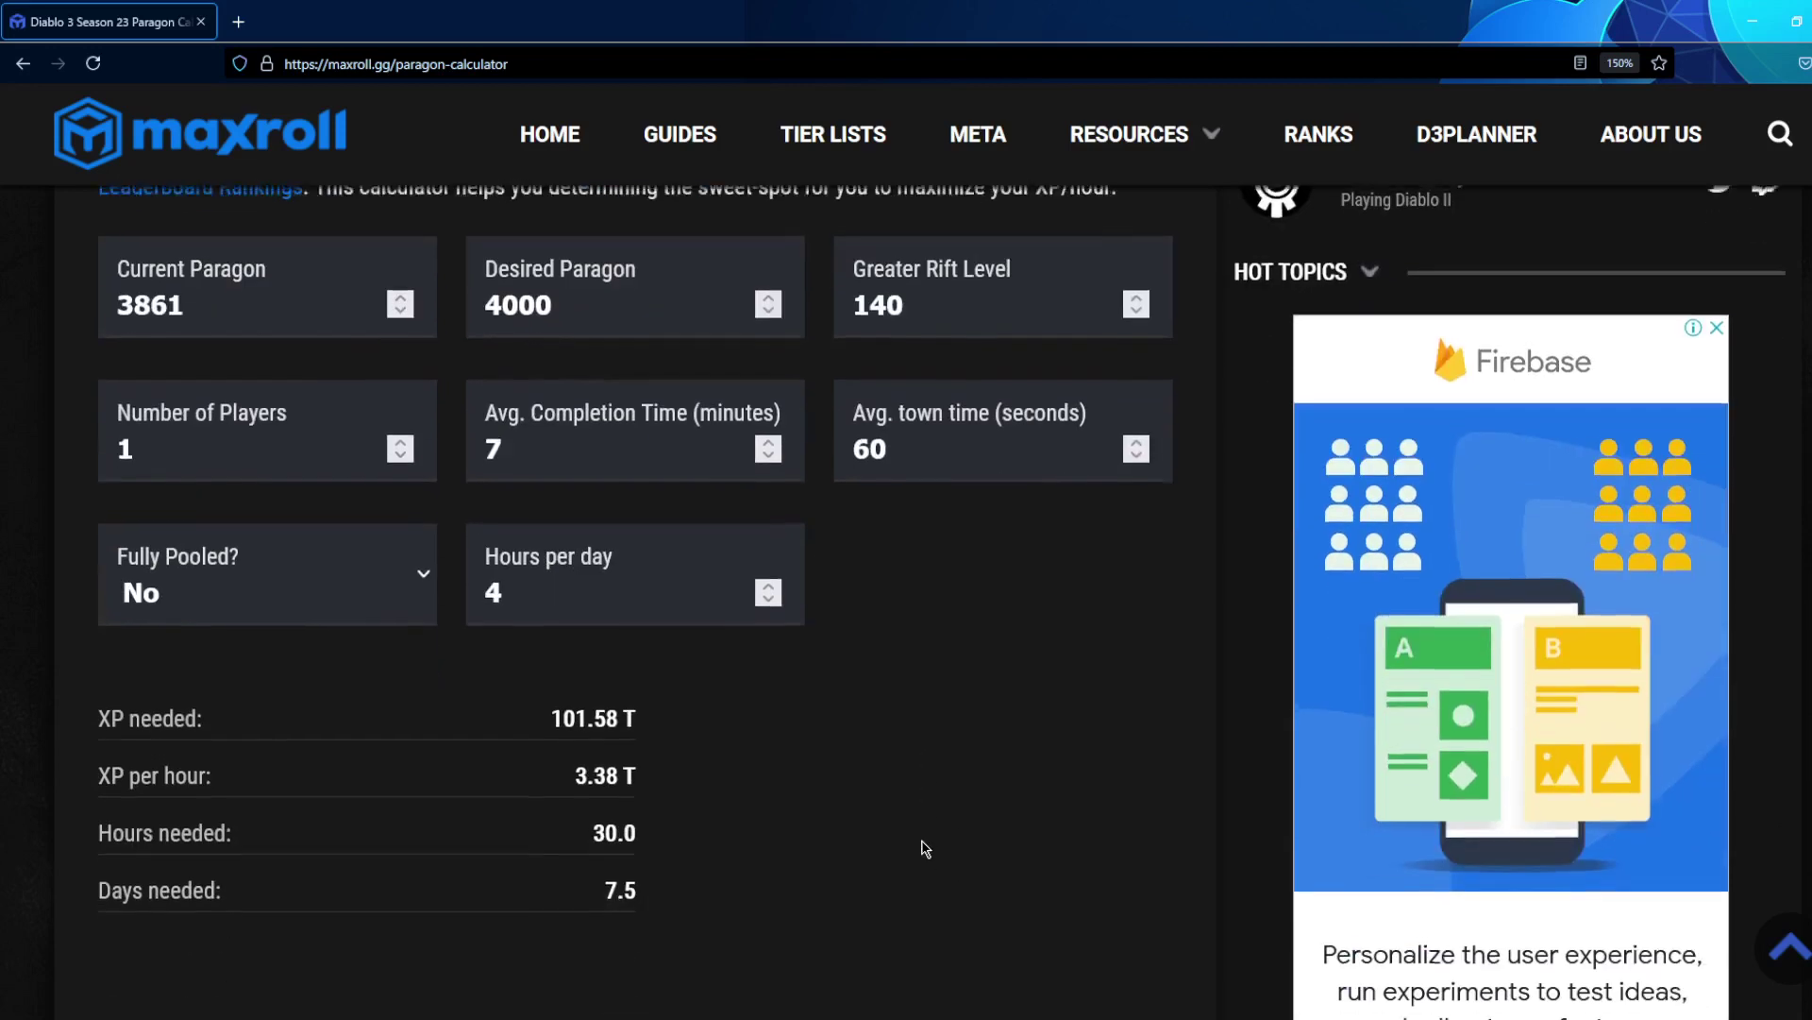
scroll(925, 848, "down", 2)
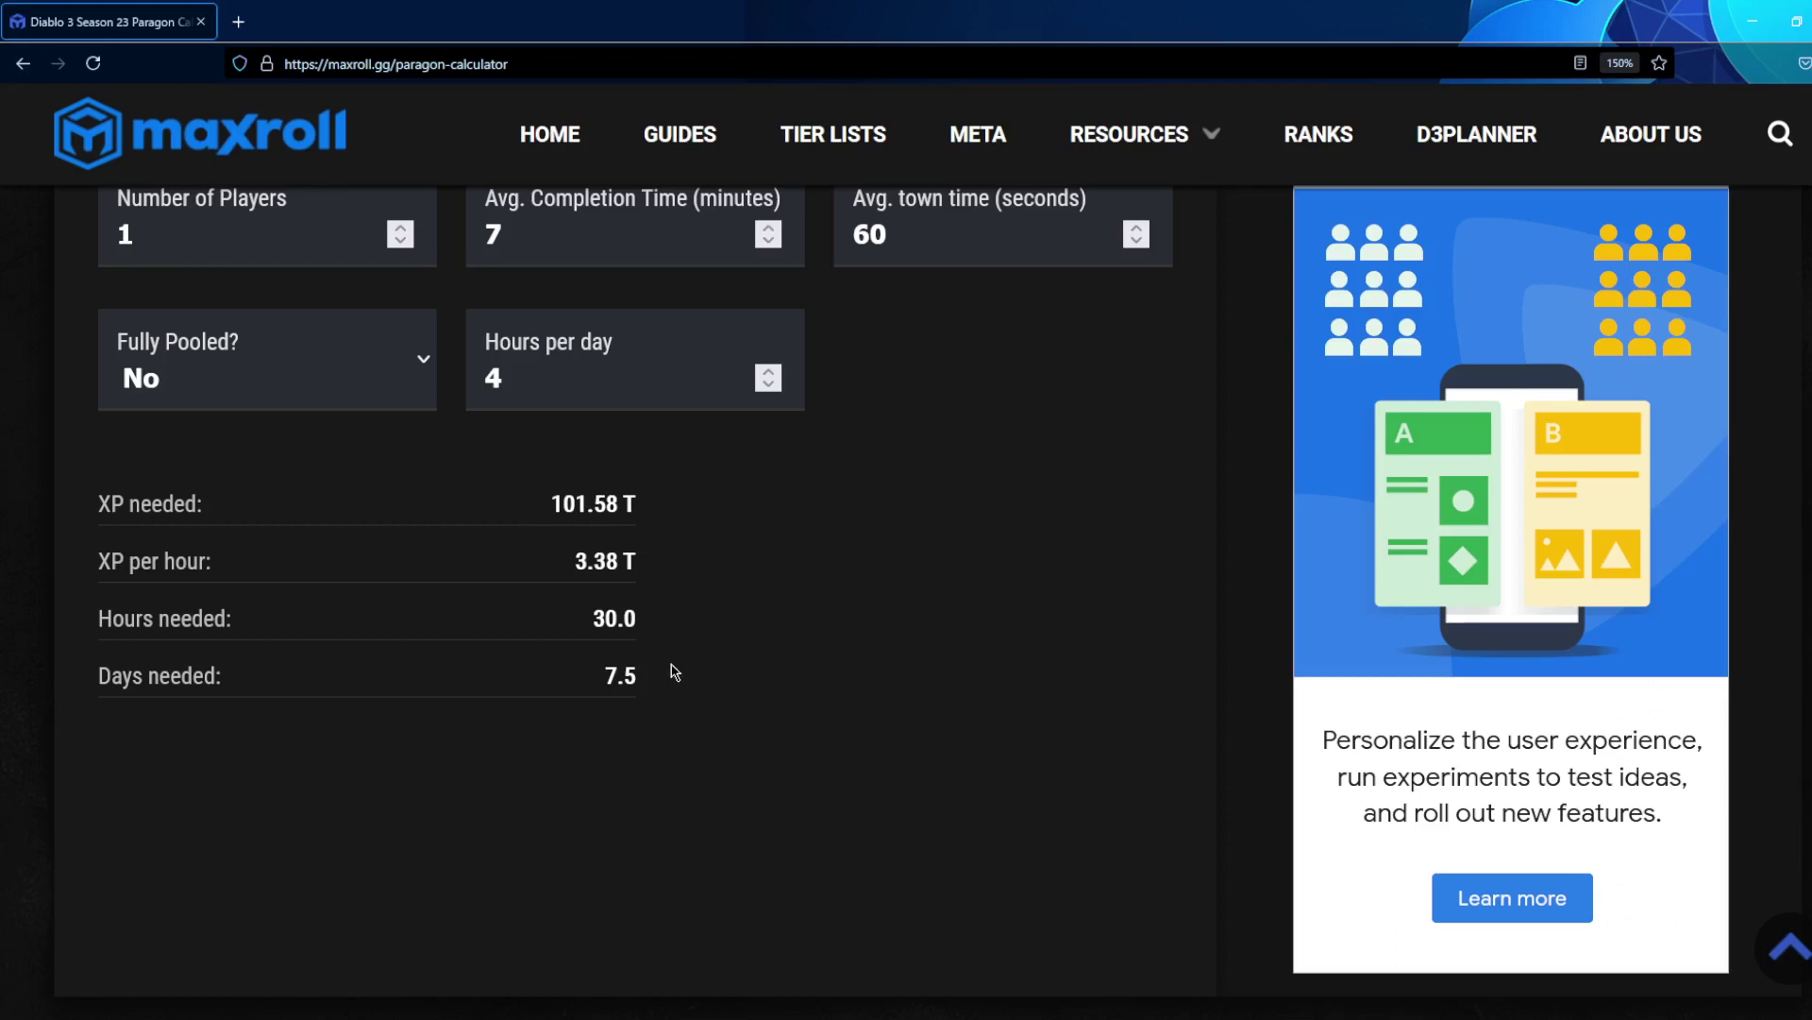
Change the Greater Rift level in the Reach Your Goal calculator to 145.
scroll(652, 469, "up", 2)
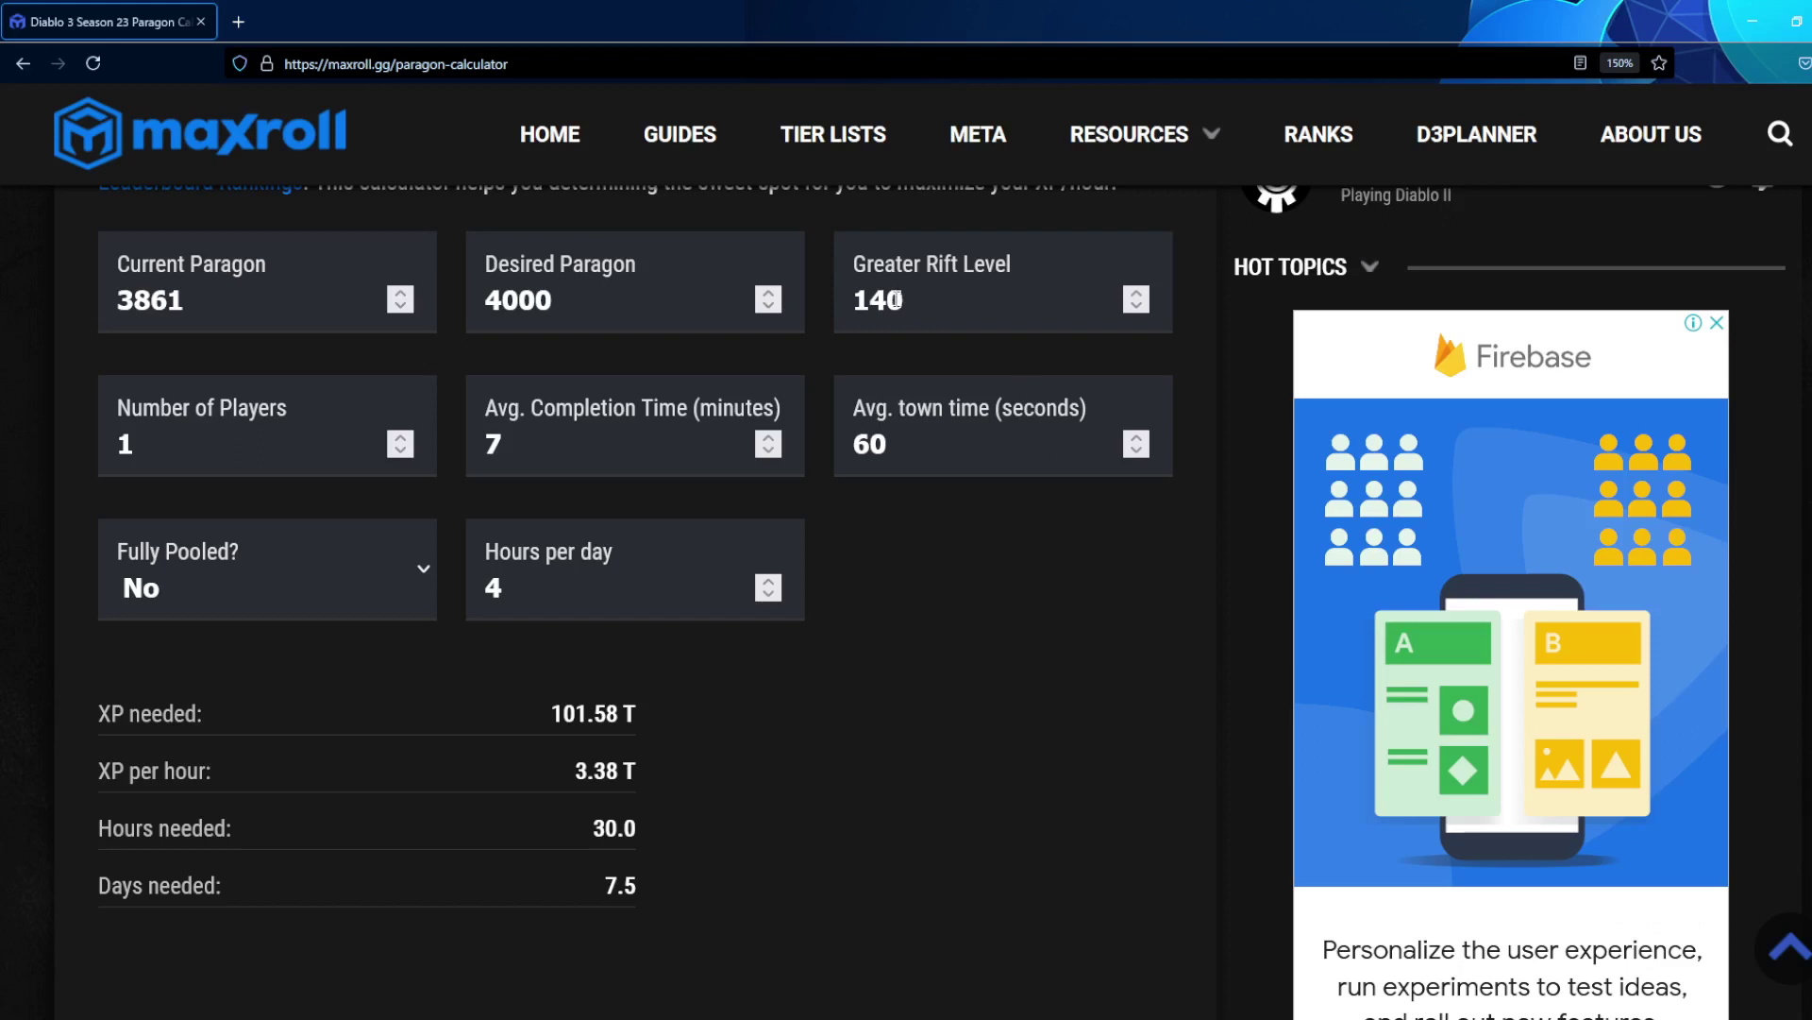
left_click_drag(890, 301, 930, 297)
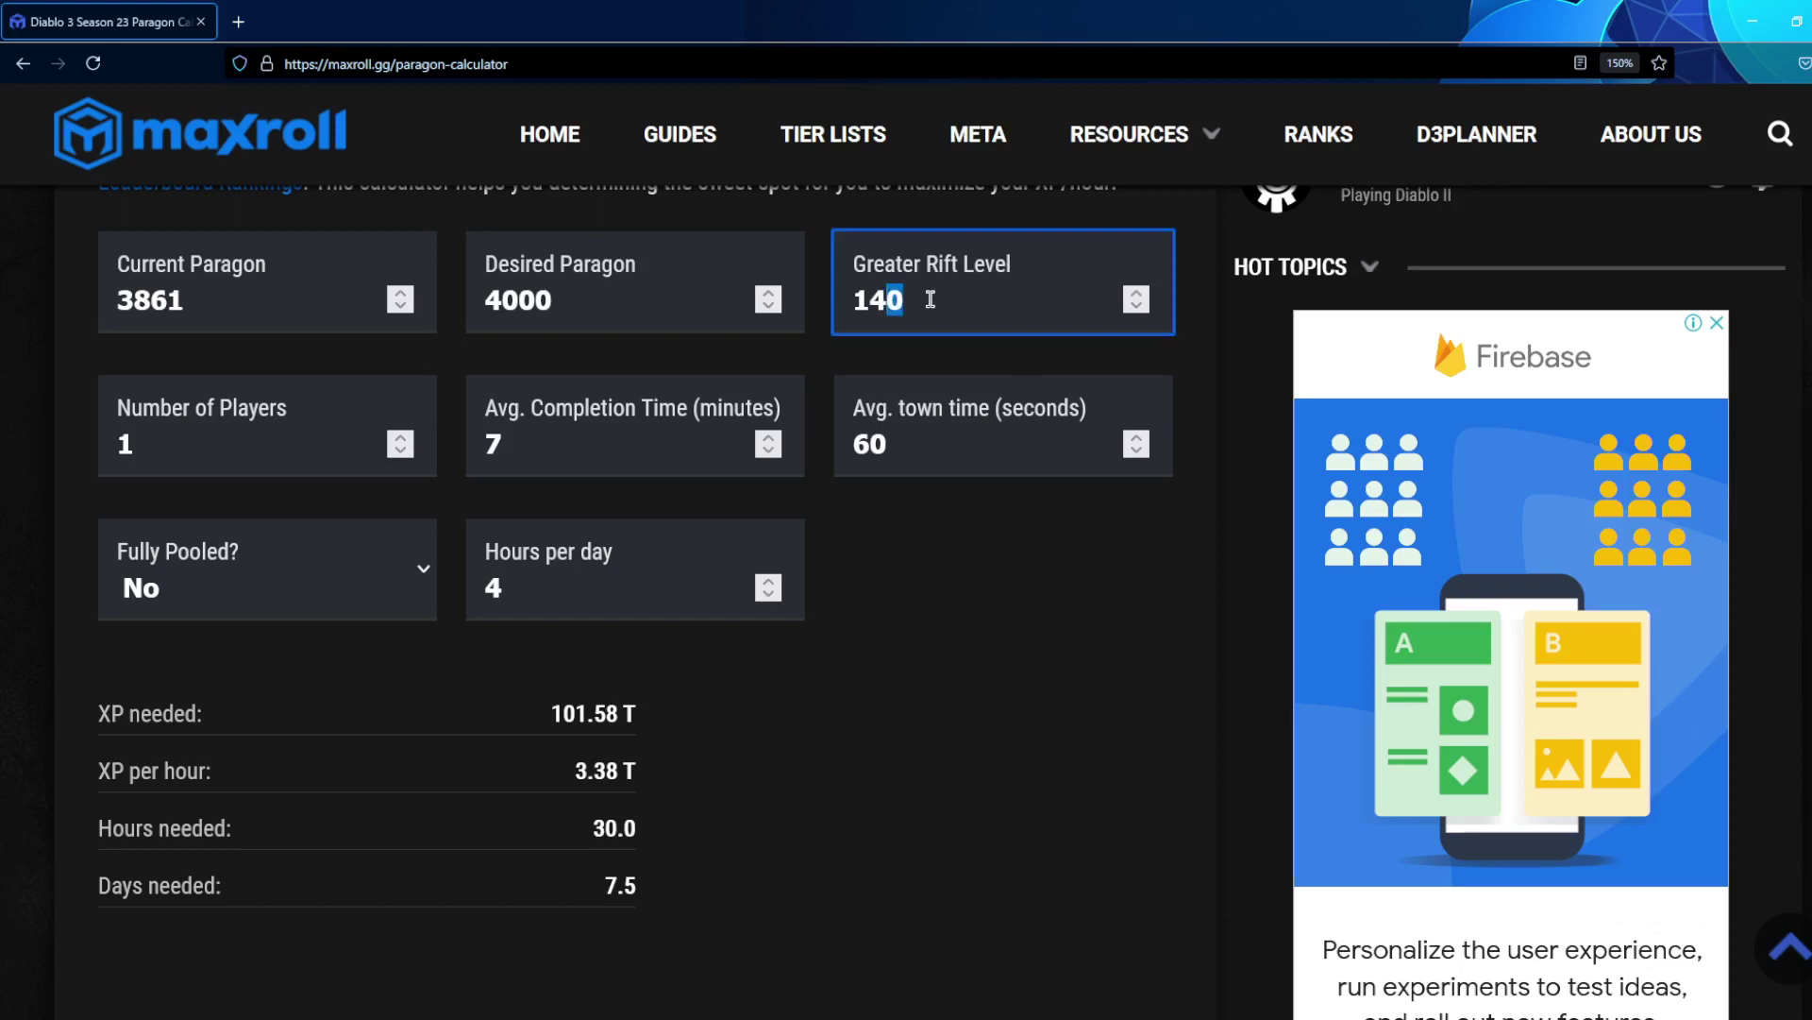
type("5")
left_click(930, 736)
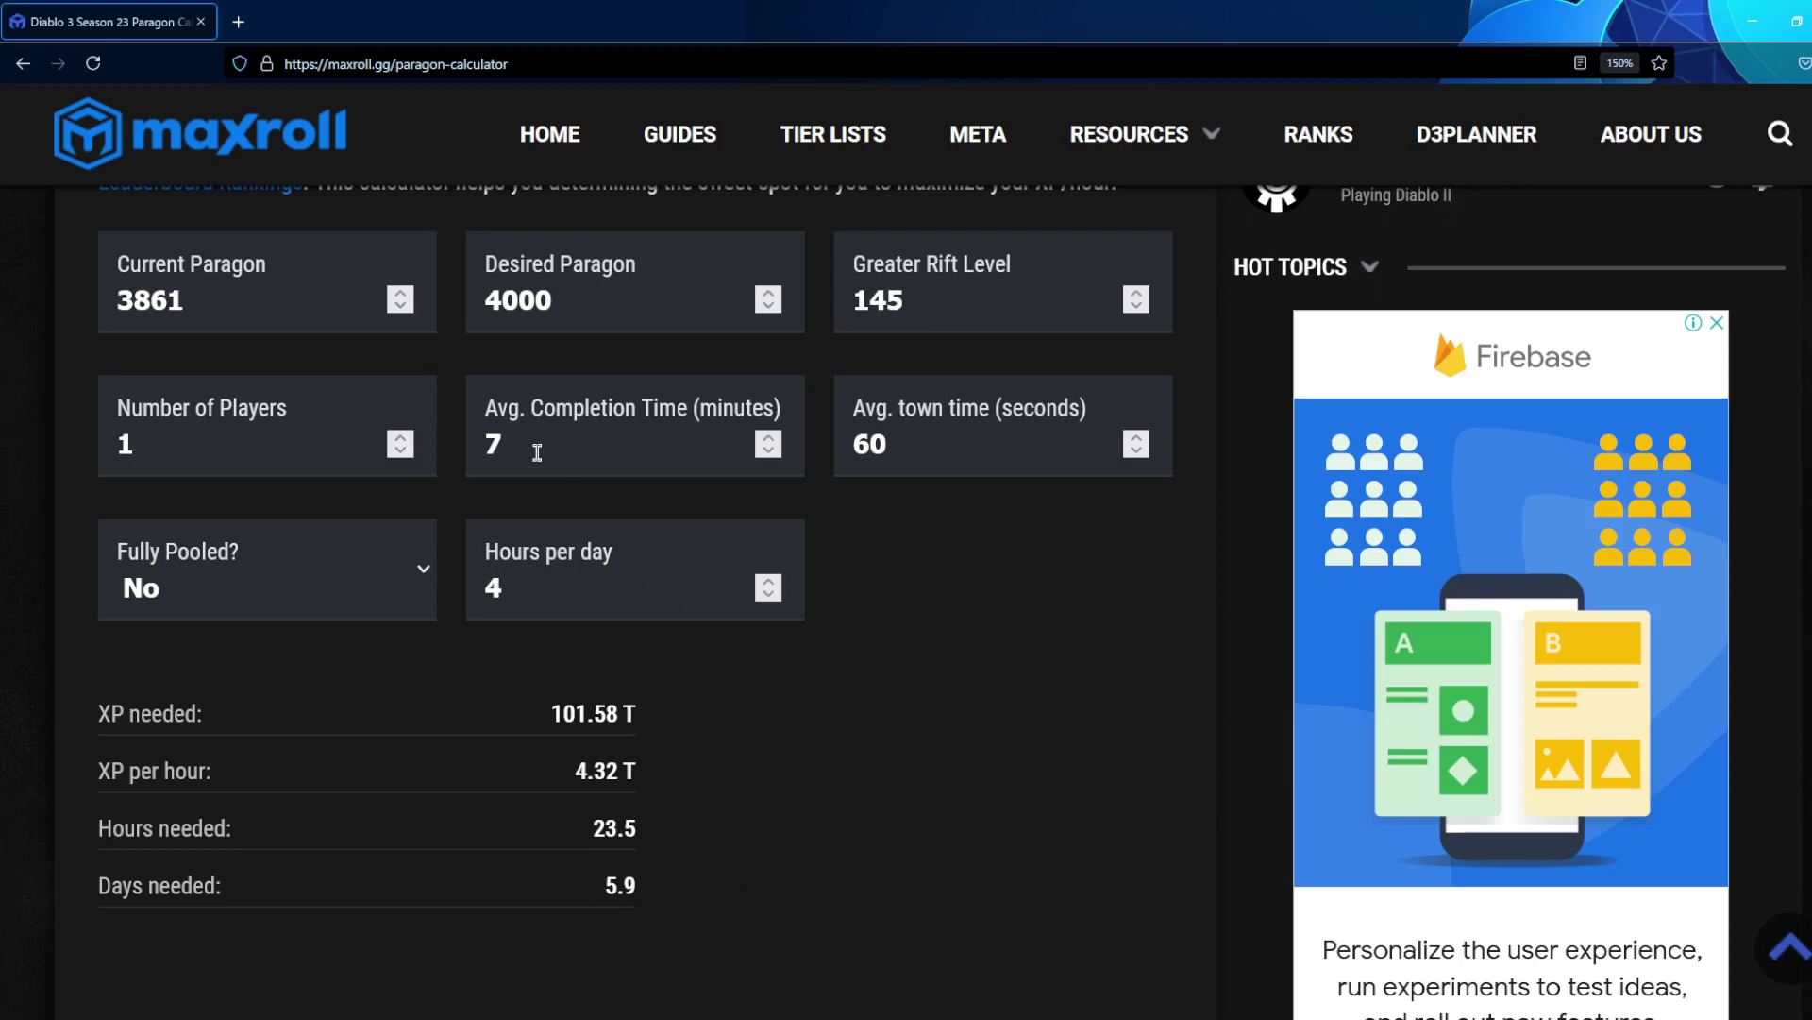
Change the goal calculator's average completion time to 10 minutes and review the recalculated results.
left_click_drag(534, 448, 411, 453)
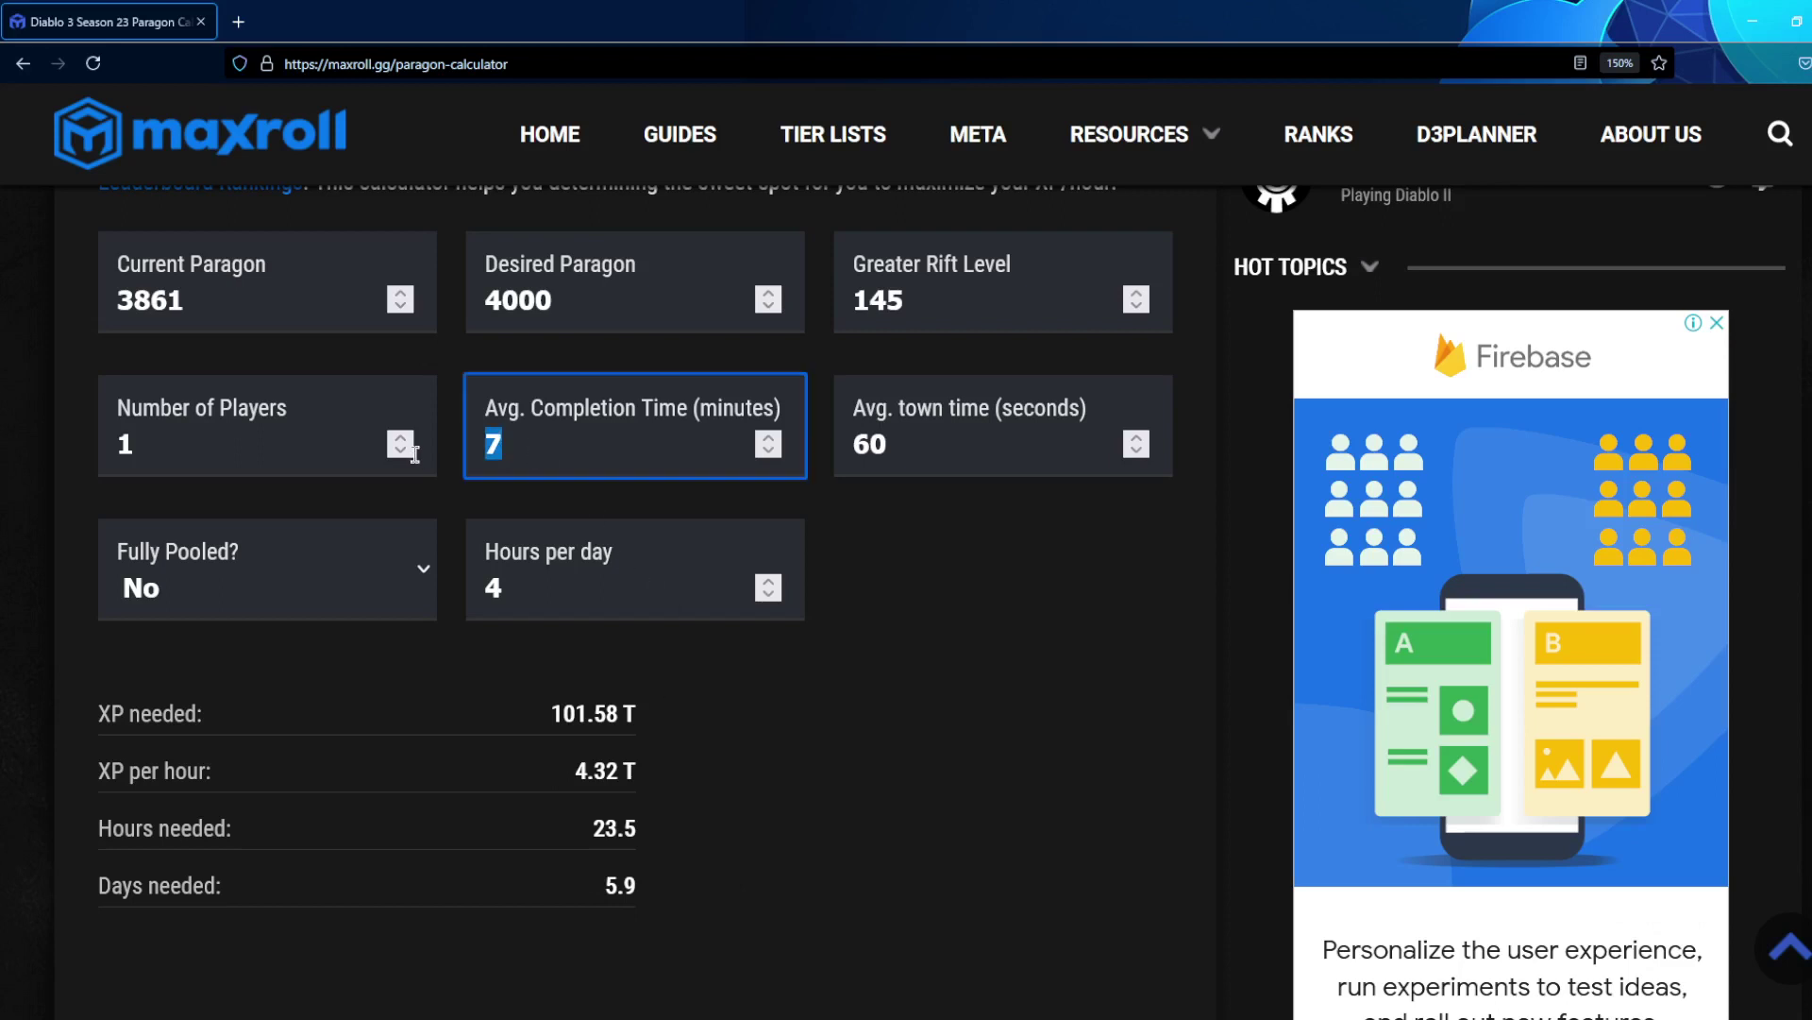
type("10")
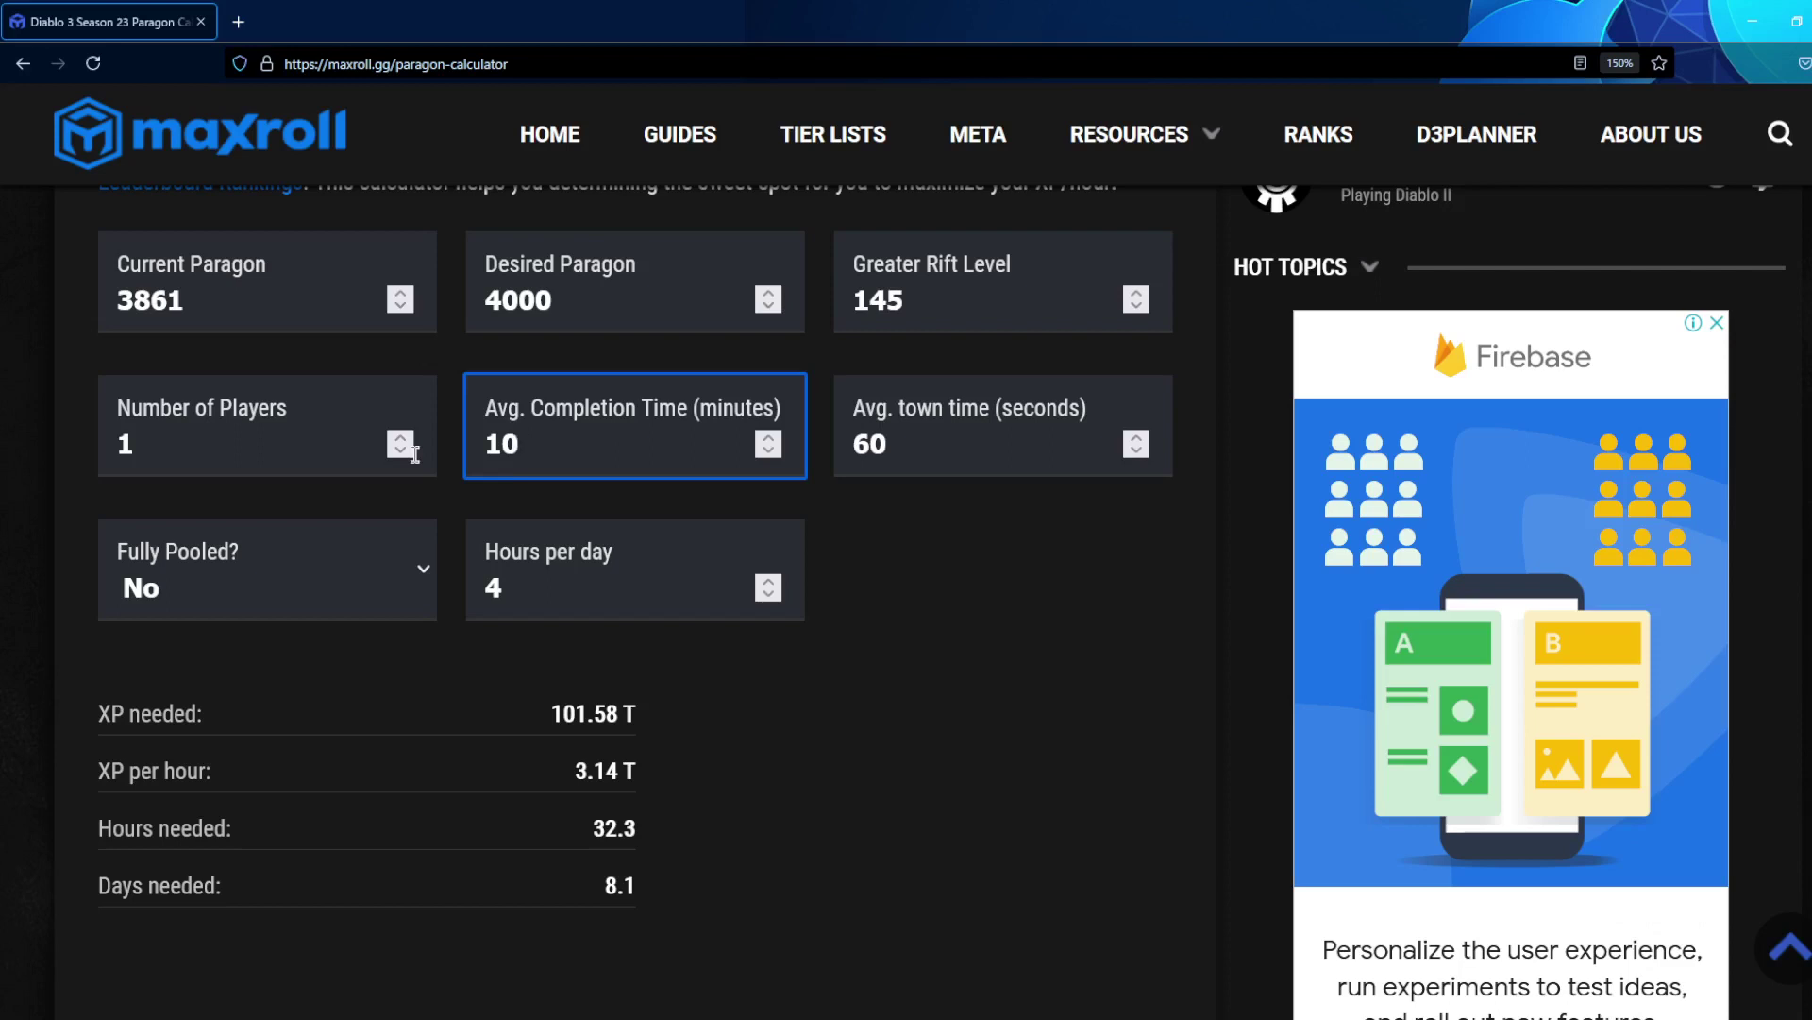
left_click(918, 772)
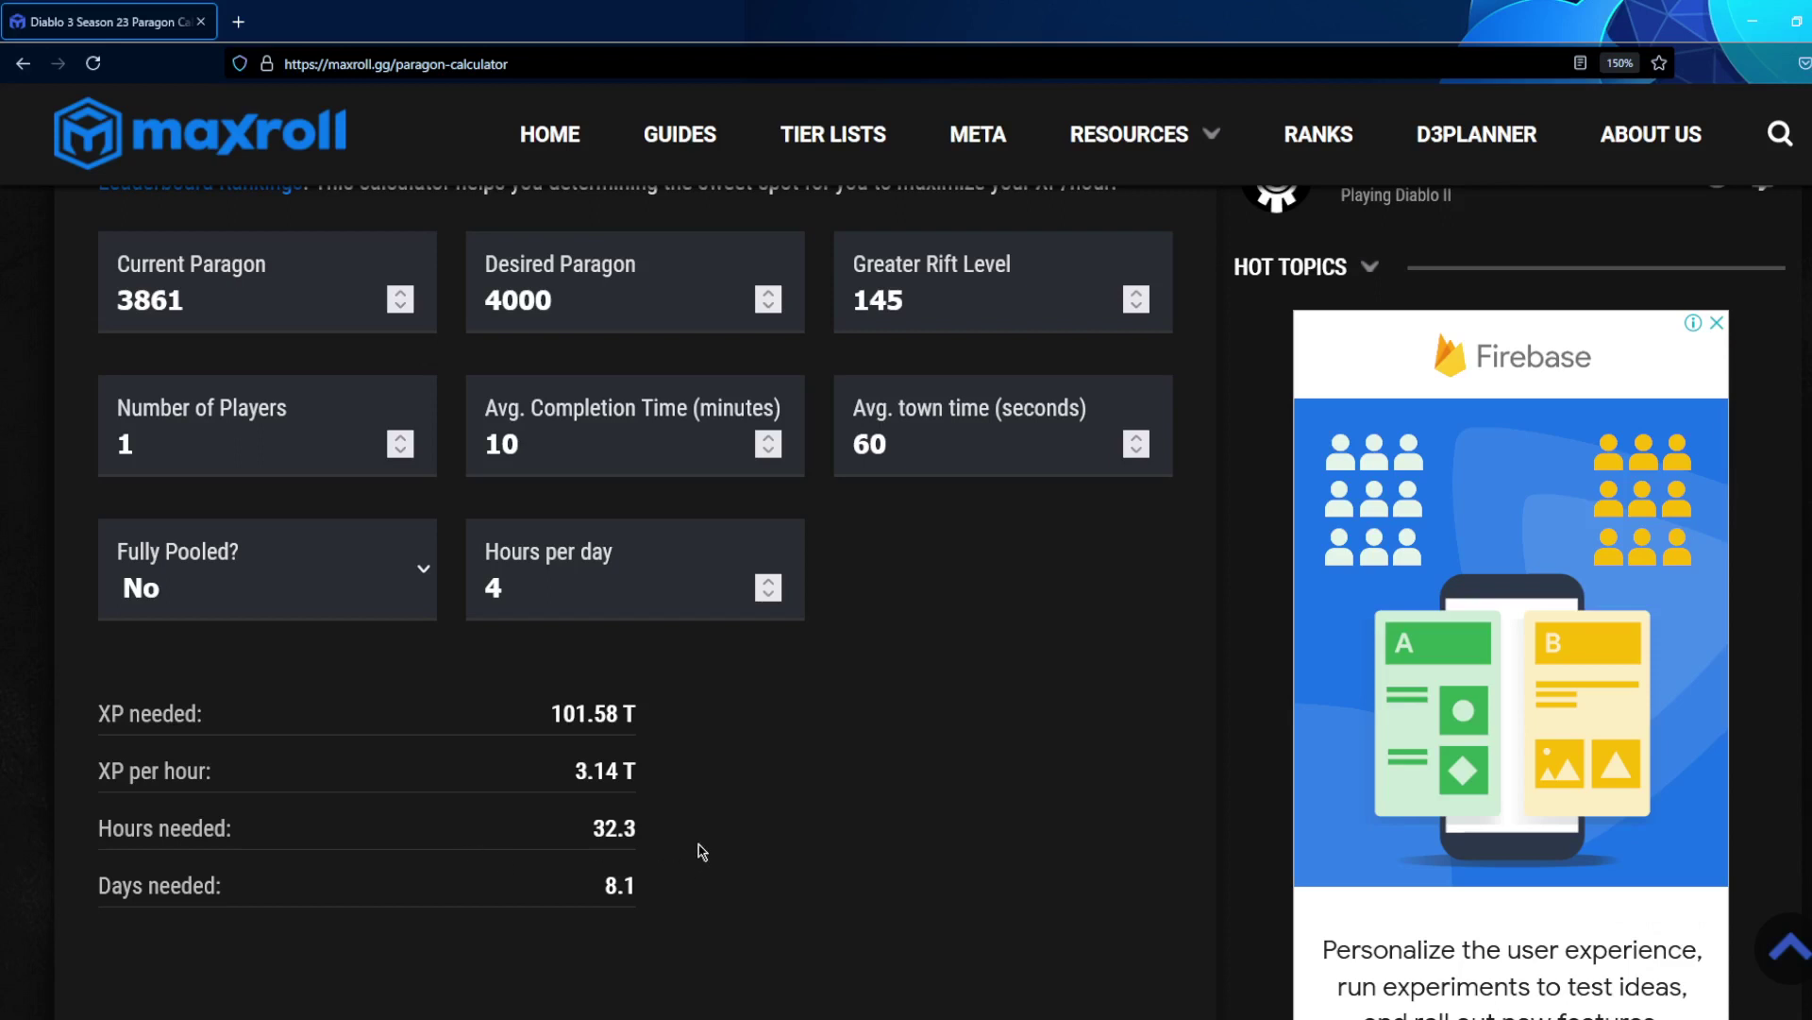
scroll(563, 934, "up", 2)
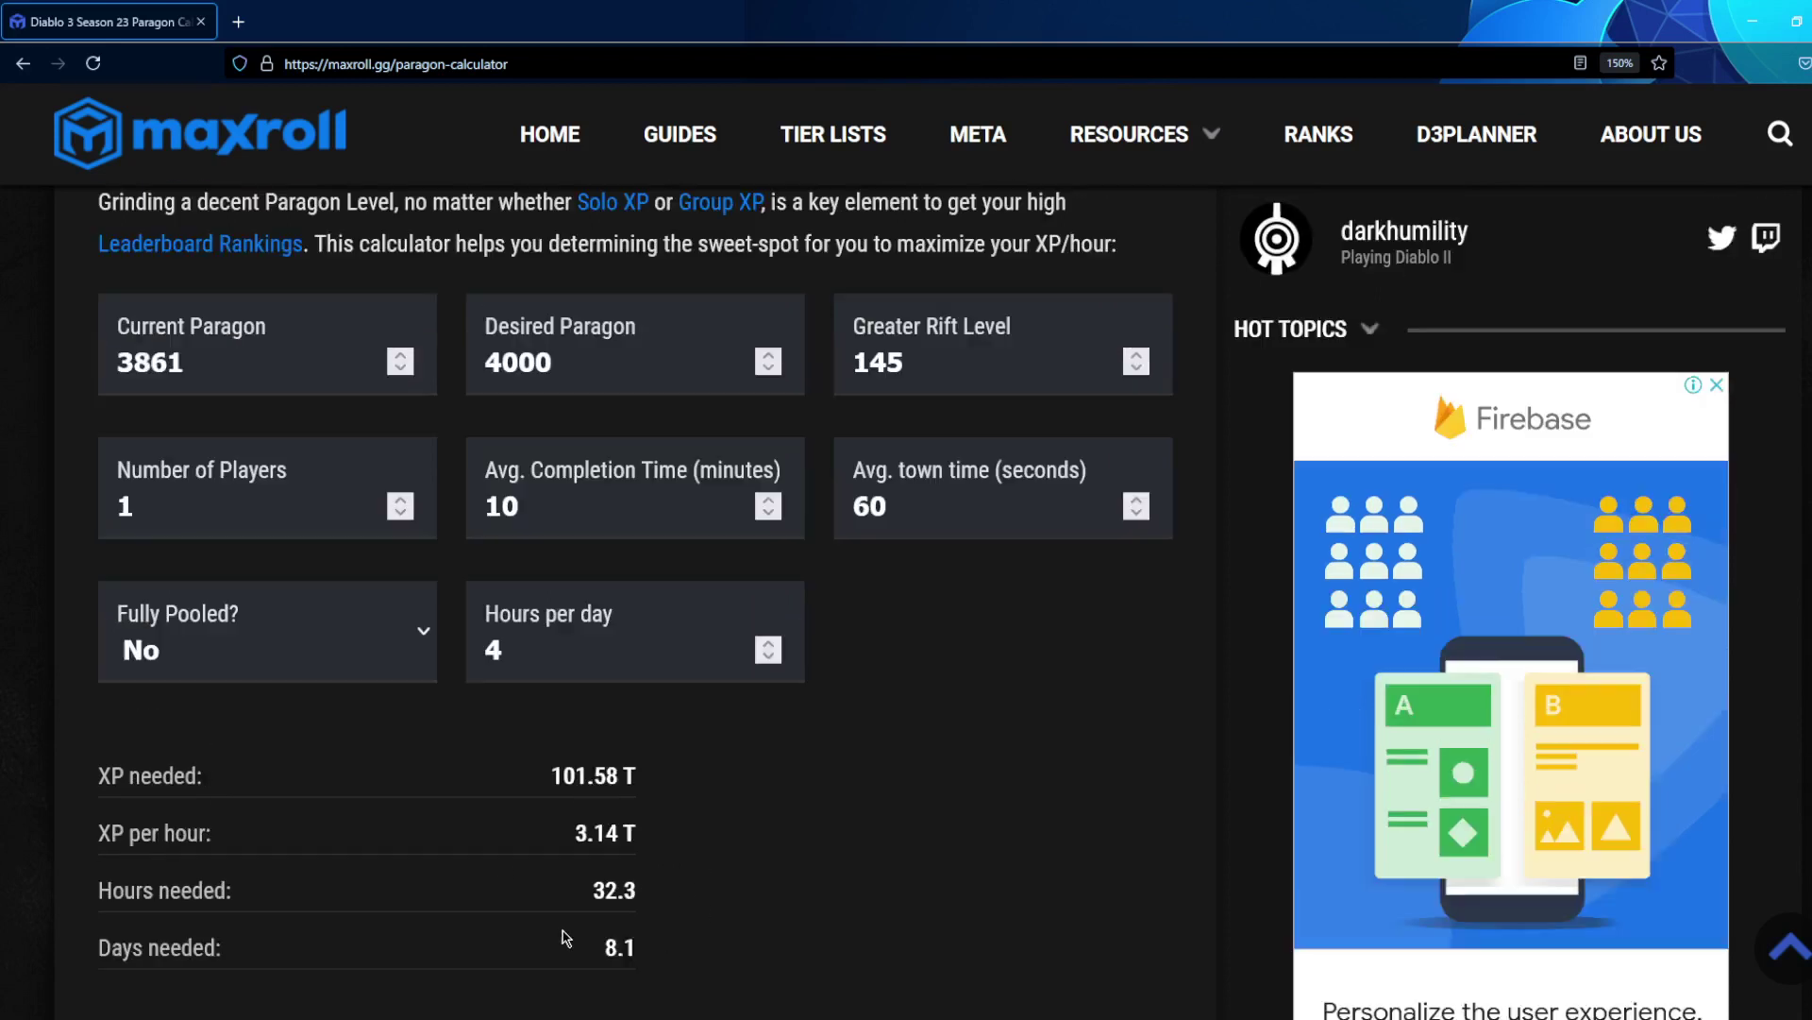
scroll(564, 929, "down", 2)
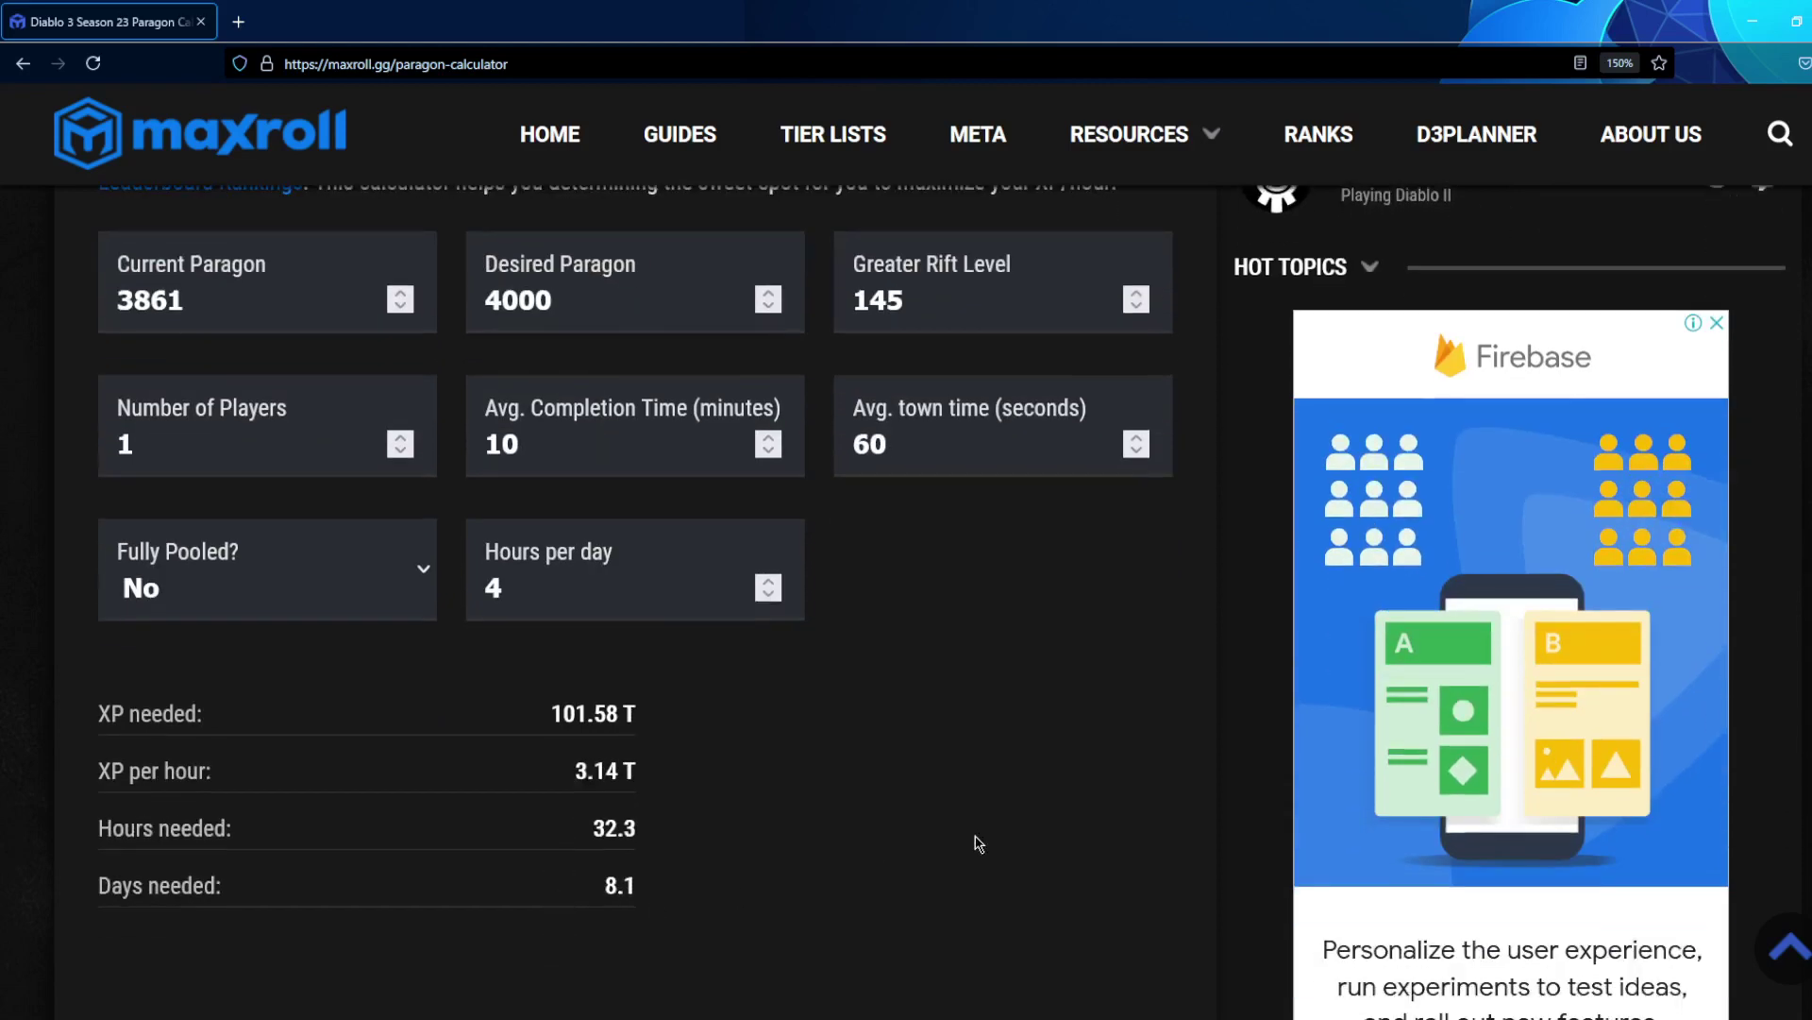
In the XP Gain and Pools calculator, enter current Paragon 3000, Greater Rift level 140 and 1 player.
scroll(979, 843, "up", 8)
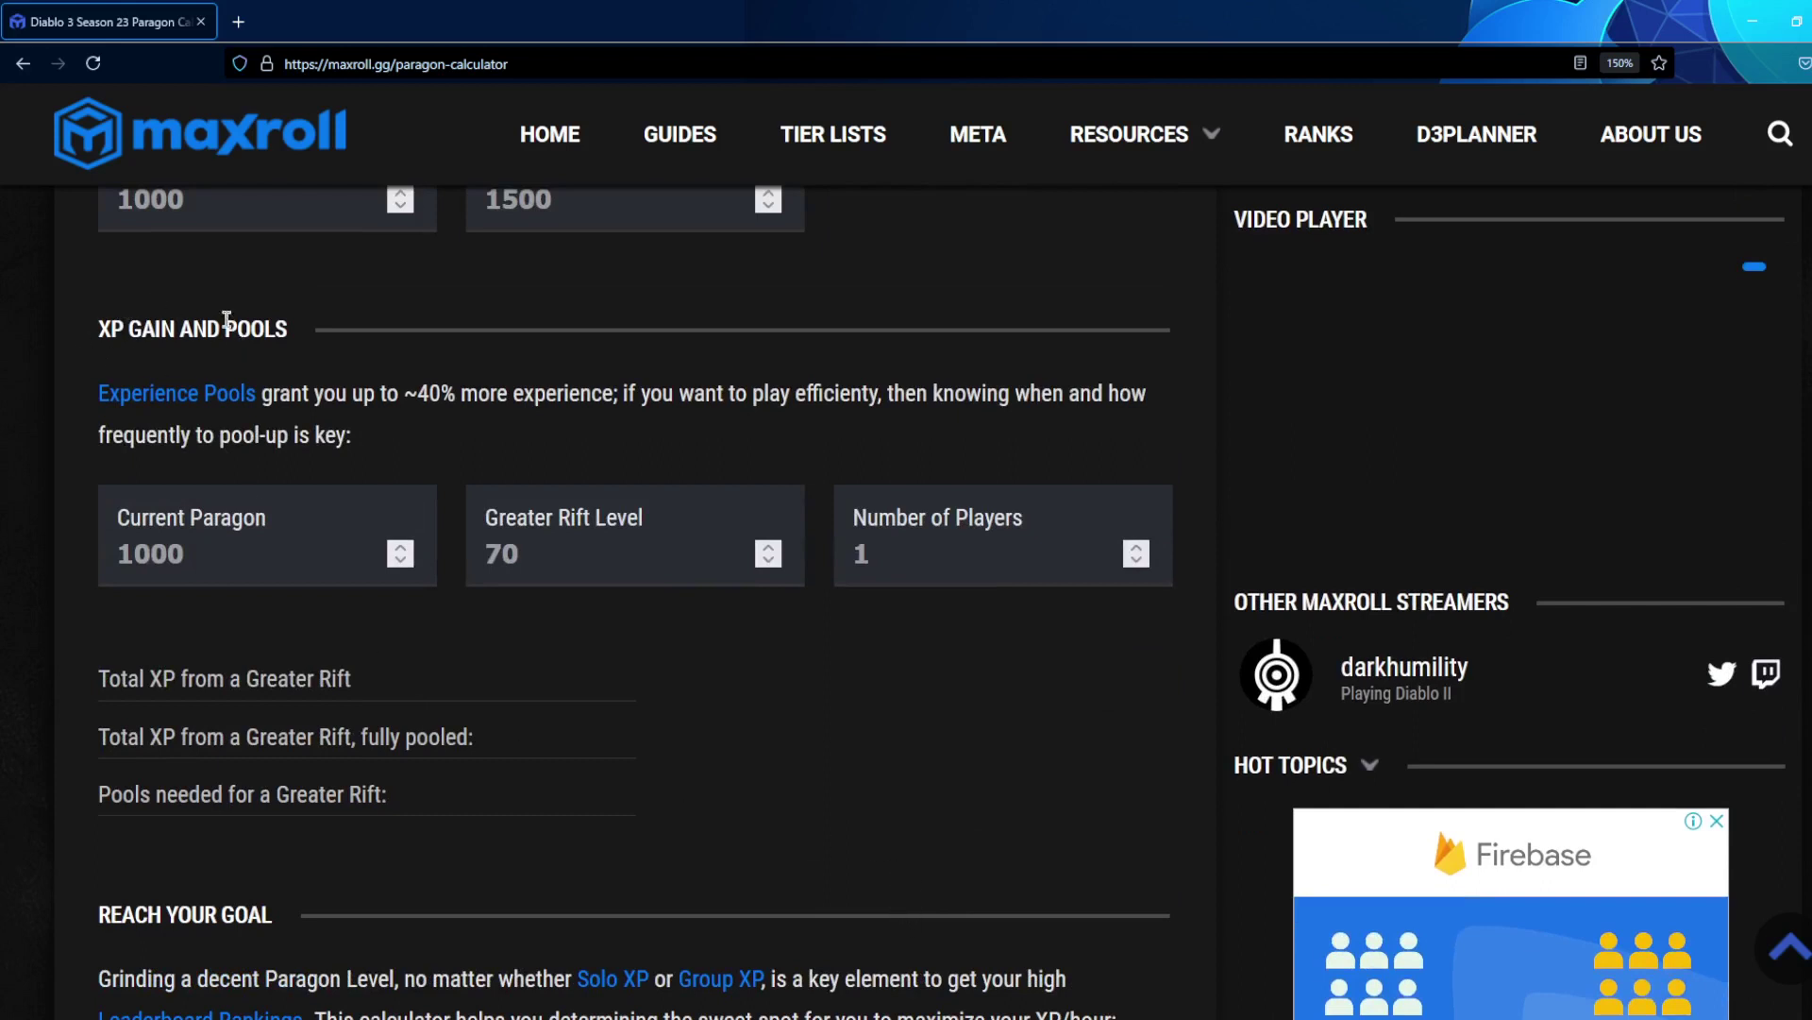
left_click(272, 566)
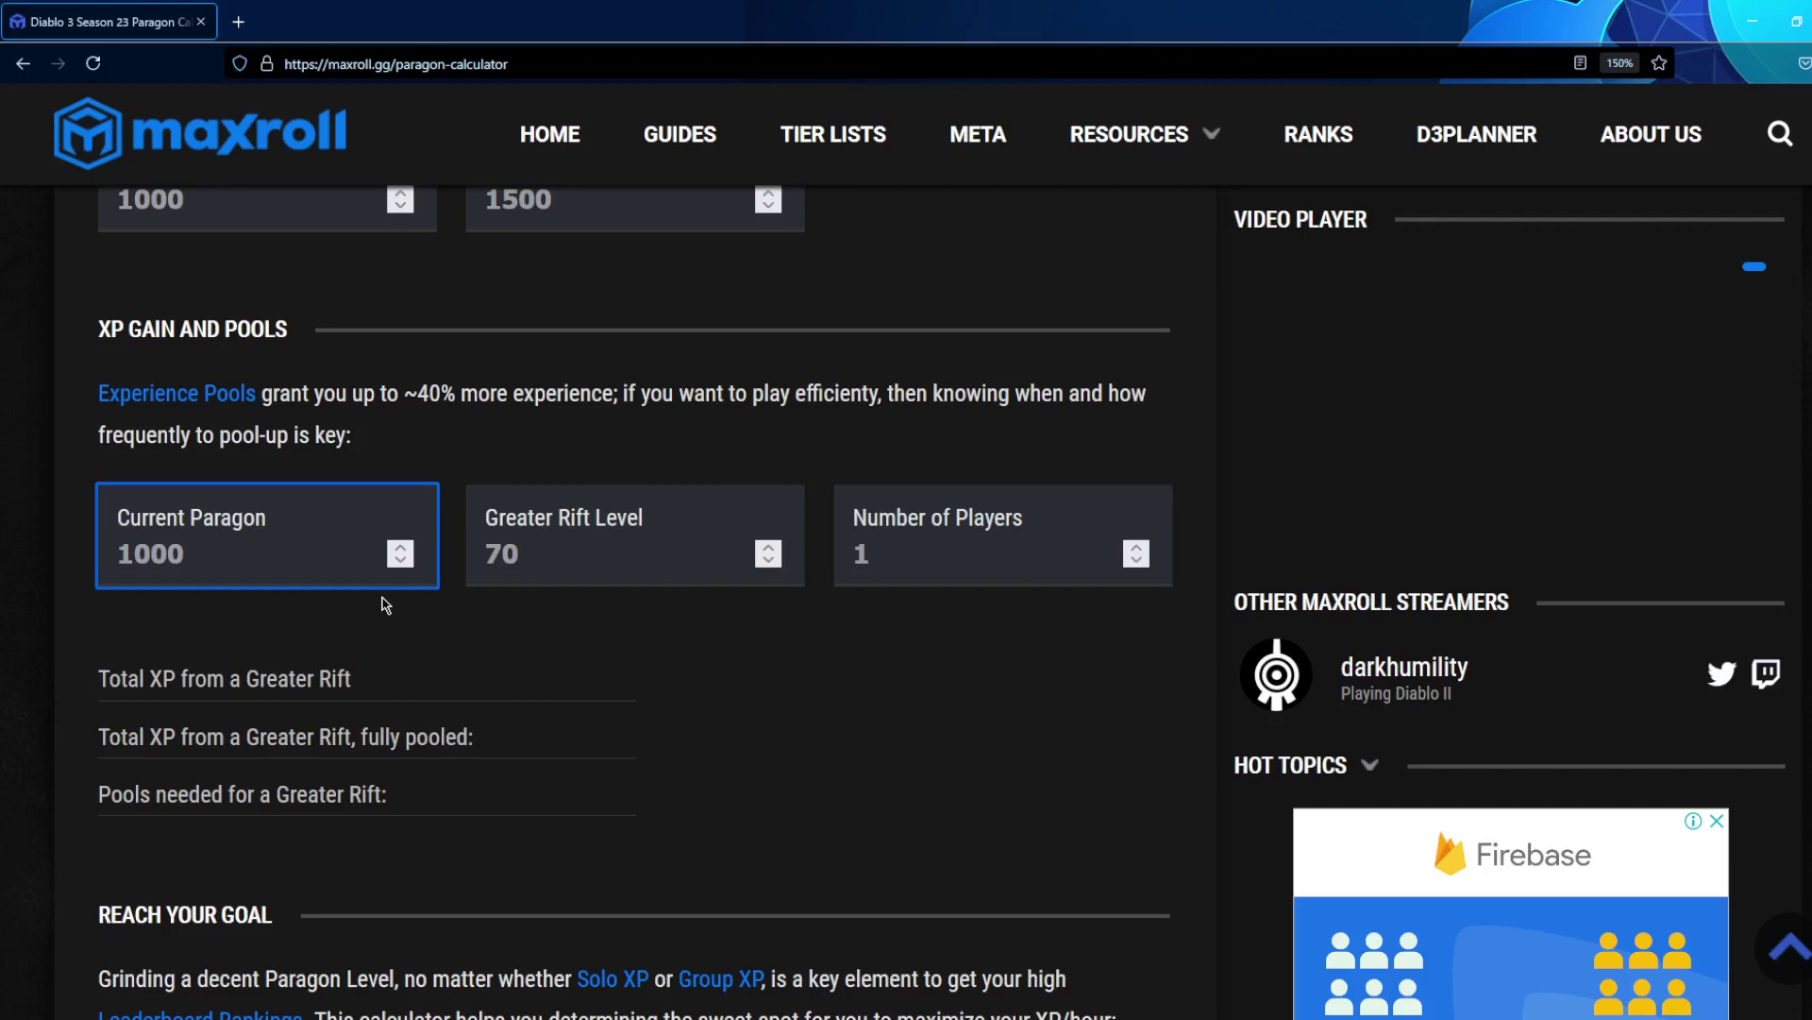
key("ctrl+a")
type("3000")
left_click(523, 555)
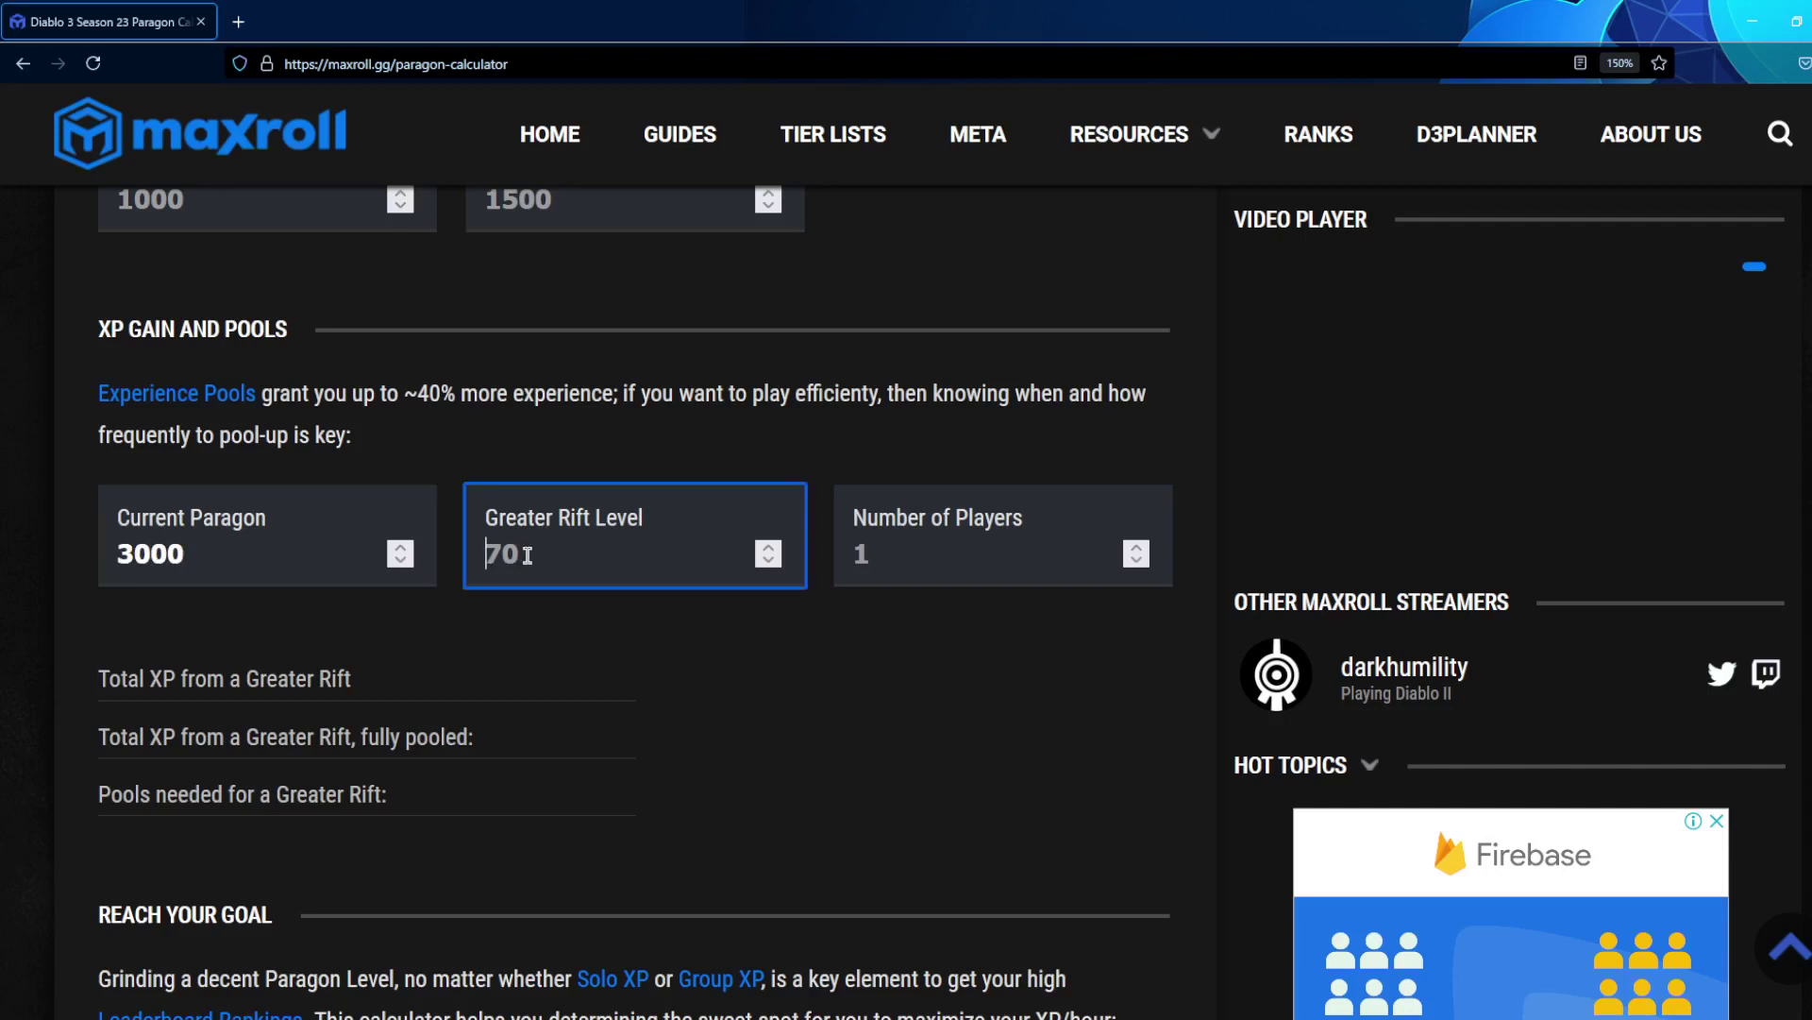
type("140")
left_click(896, 554)
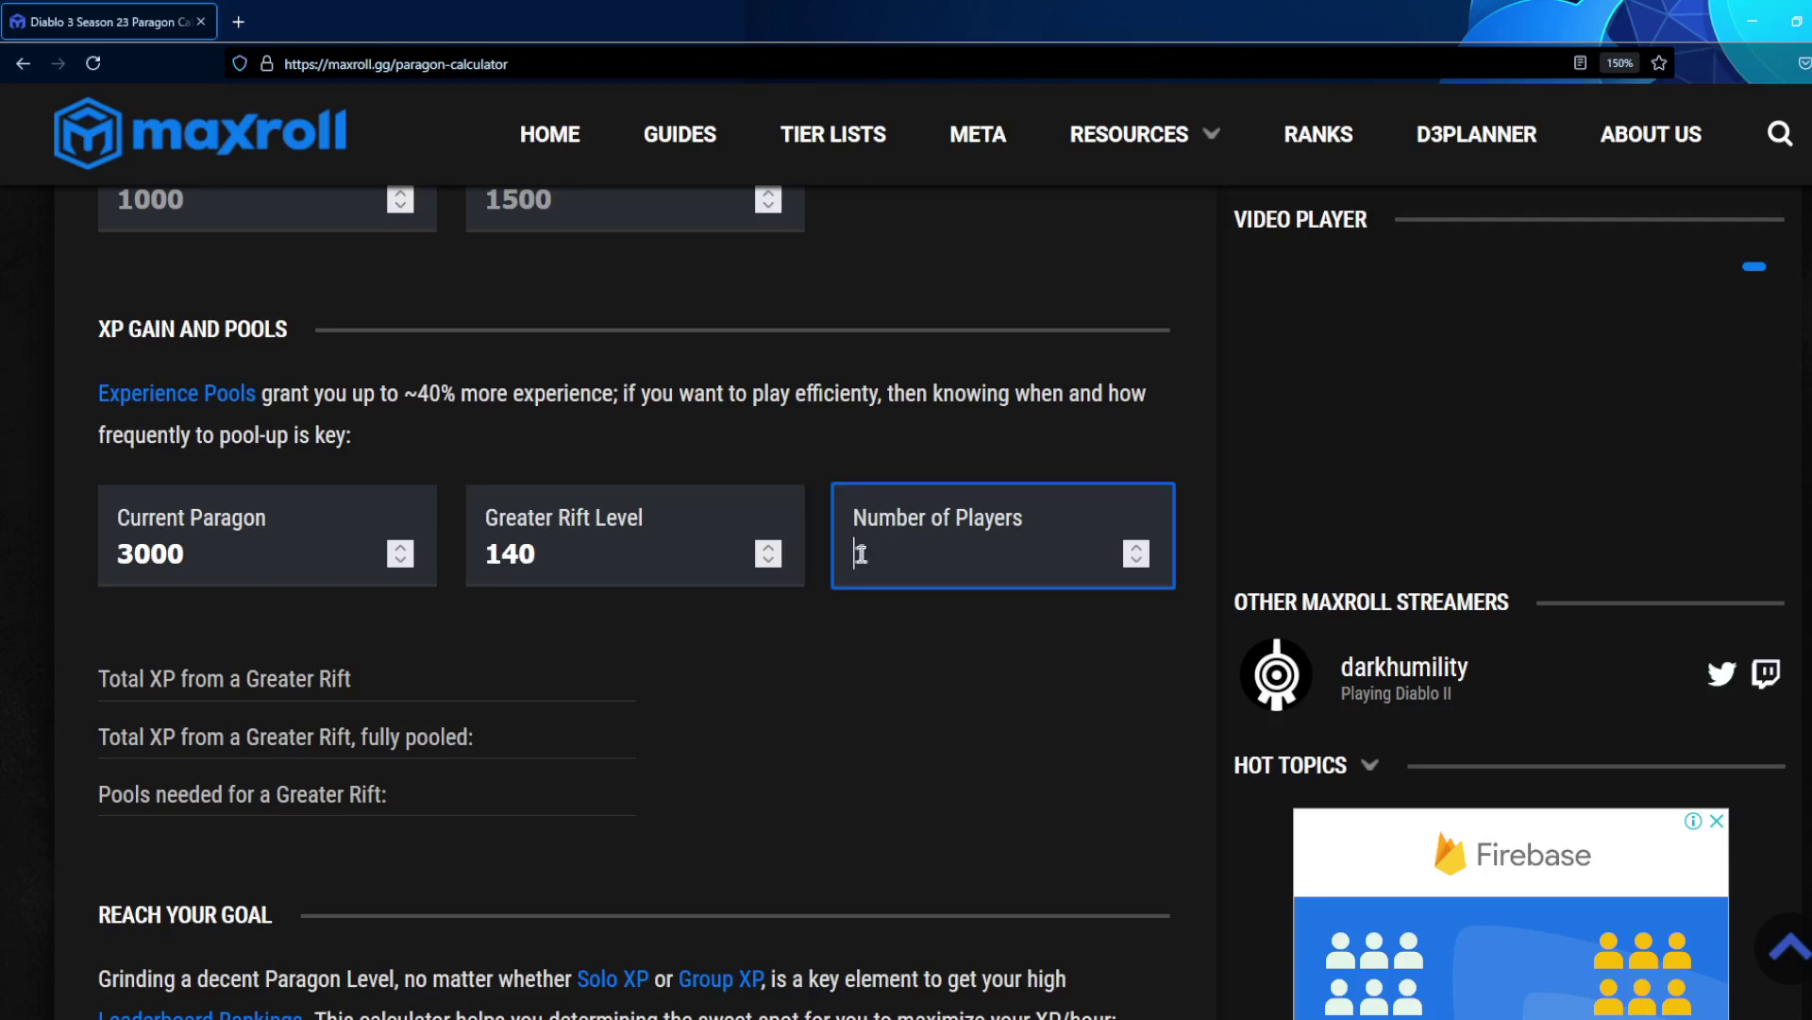
type("1")
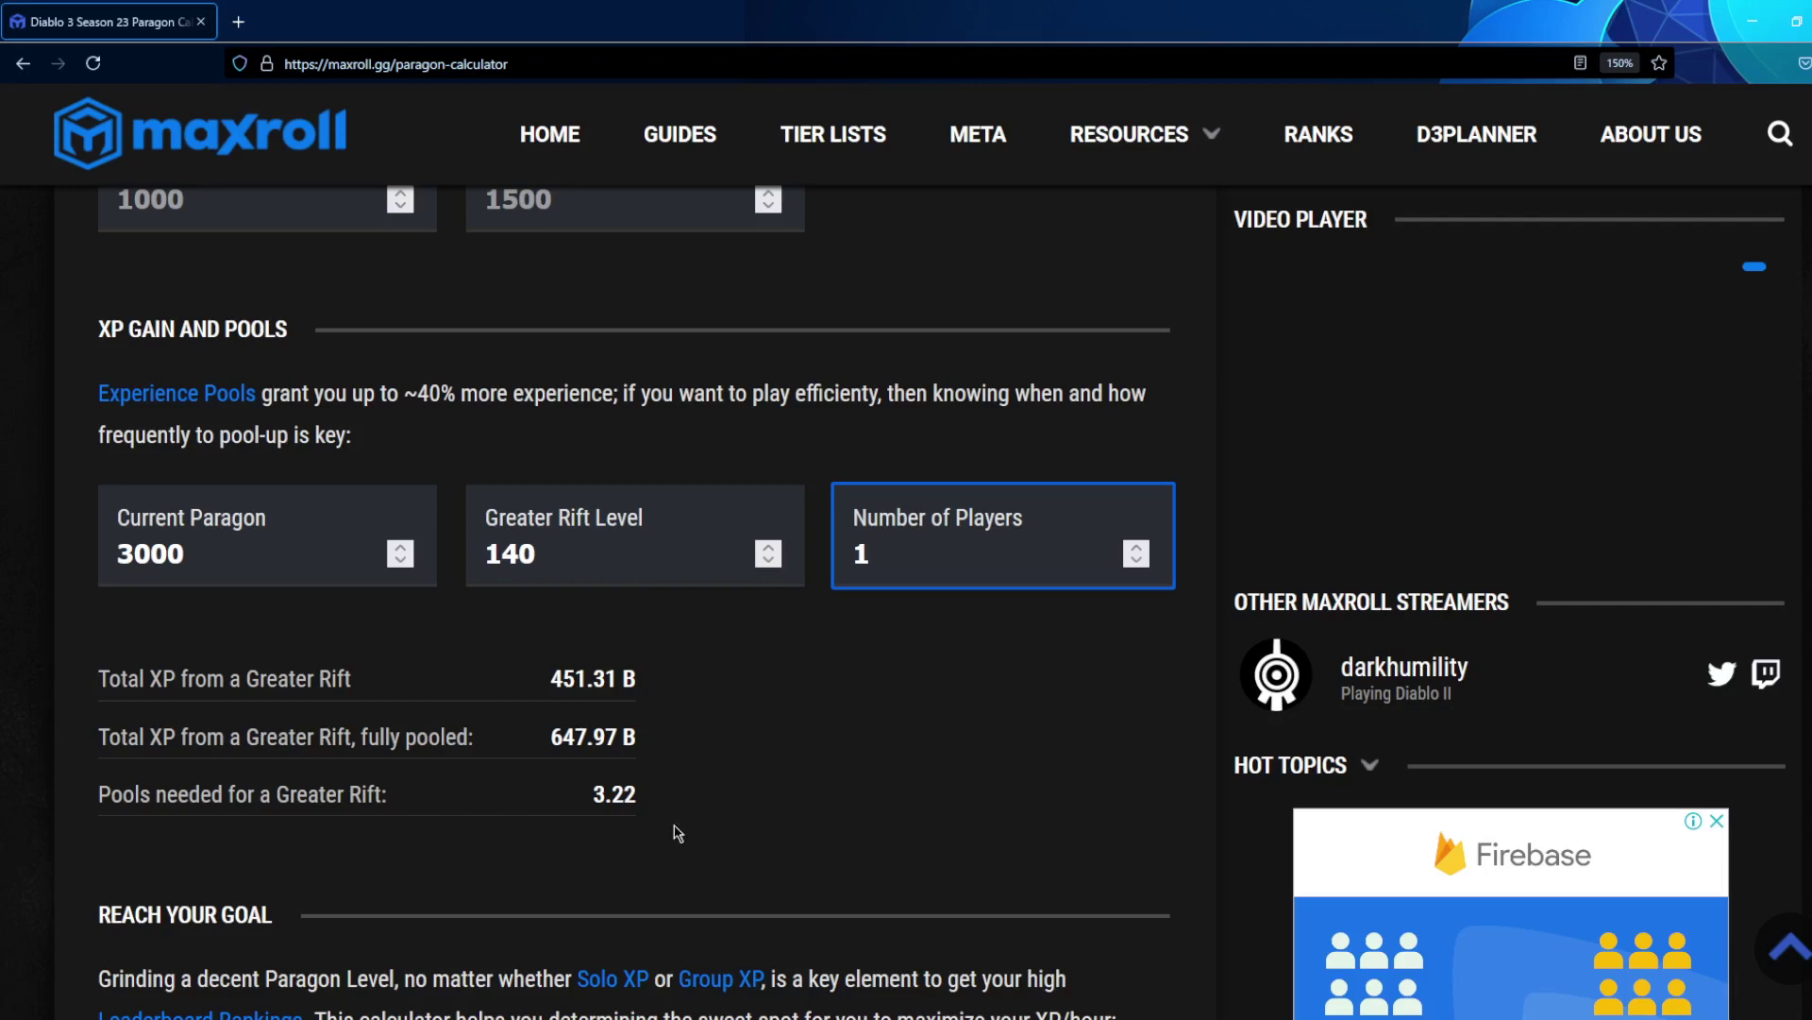
In the Combine 2 Paragons calculator, enter 2000 non-seasonal Paragons and 4000 seasonal Paragons to get the merged level.
scroll(651, 824, "up", 6)
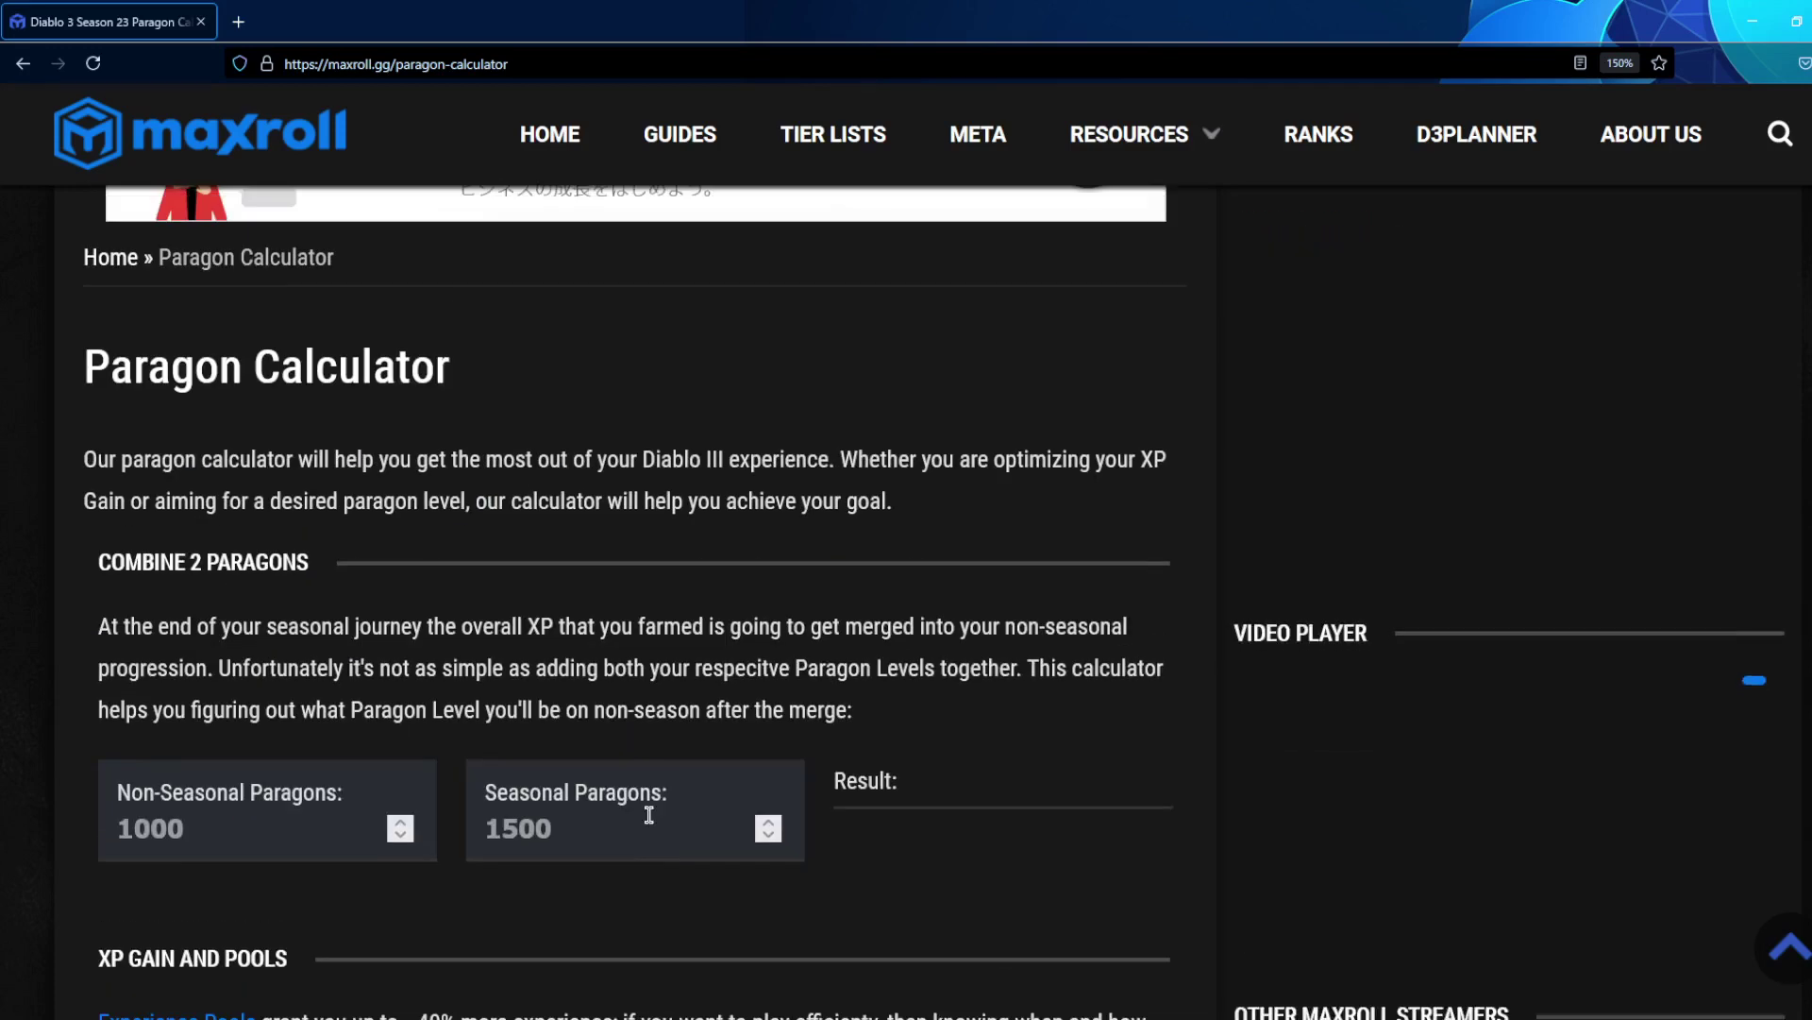
scroll(373, 593, "down", 2)
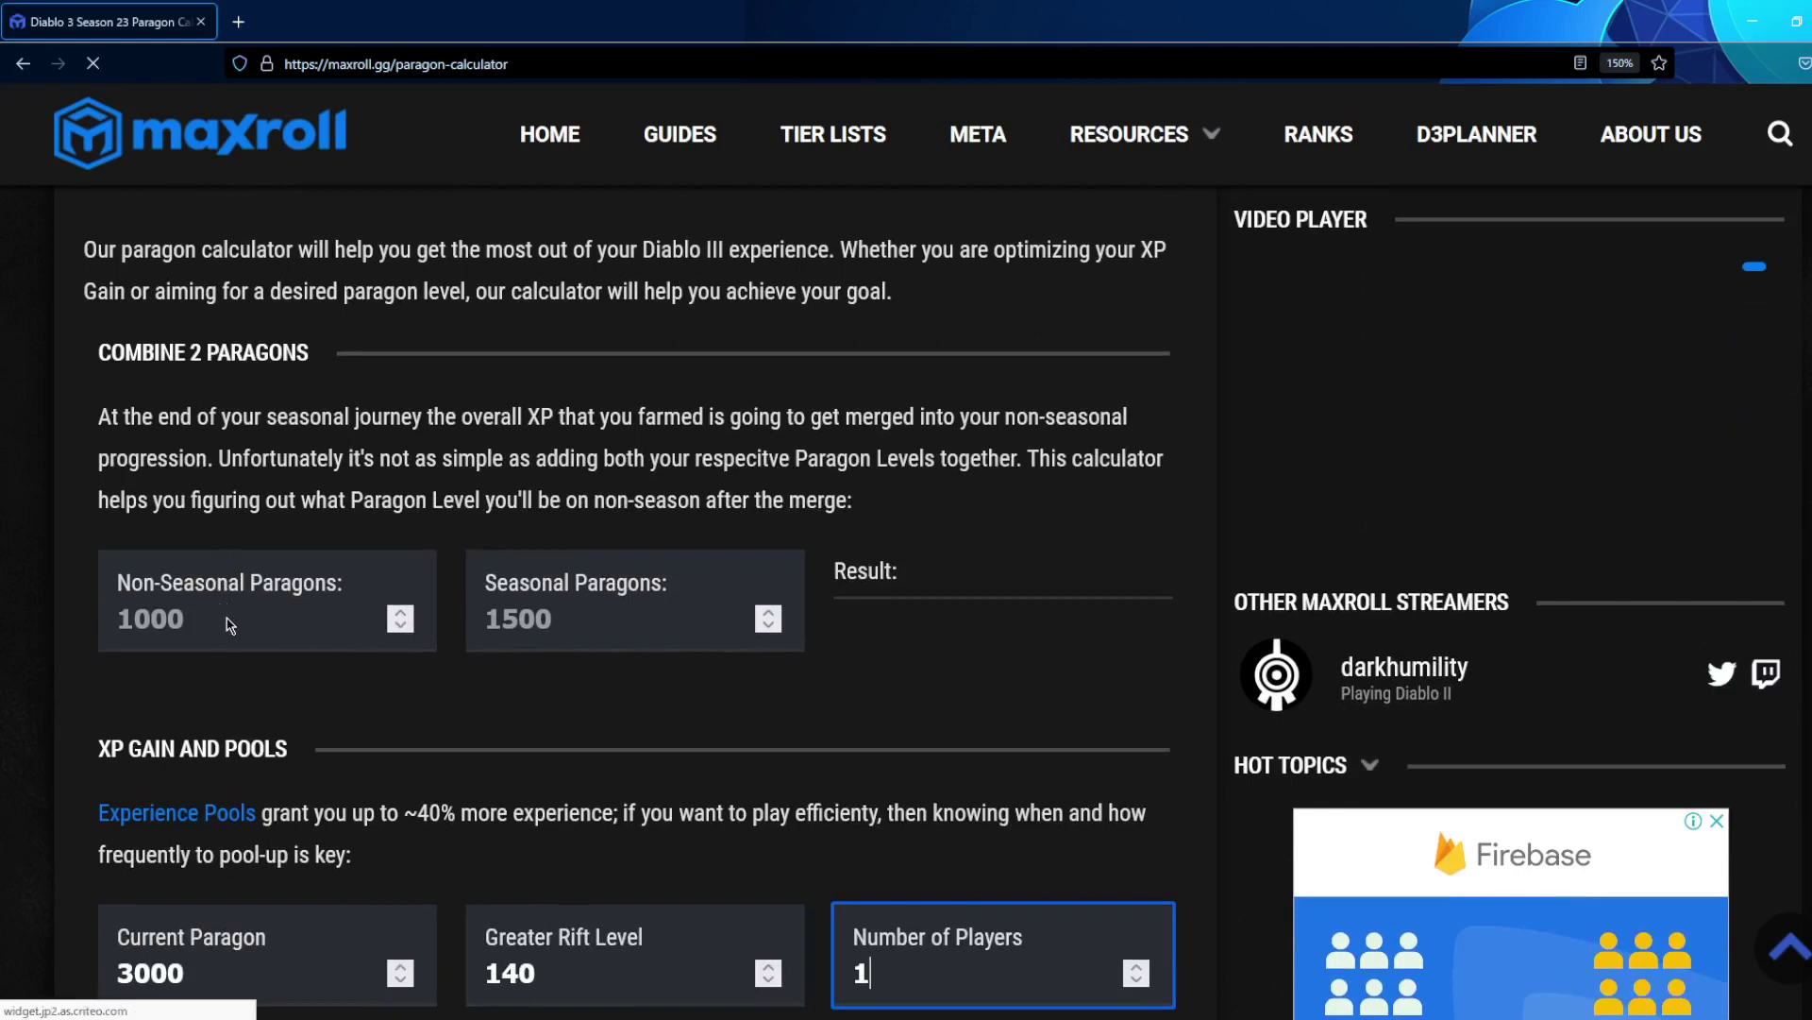
left_click(342, 631)
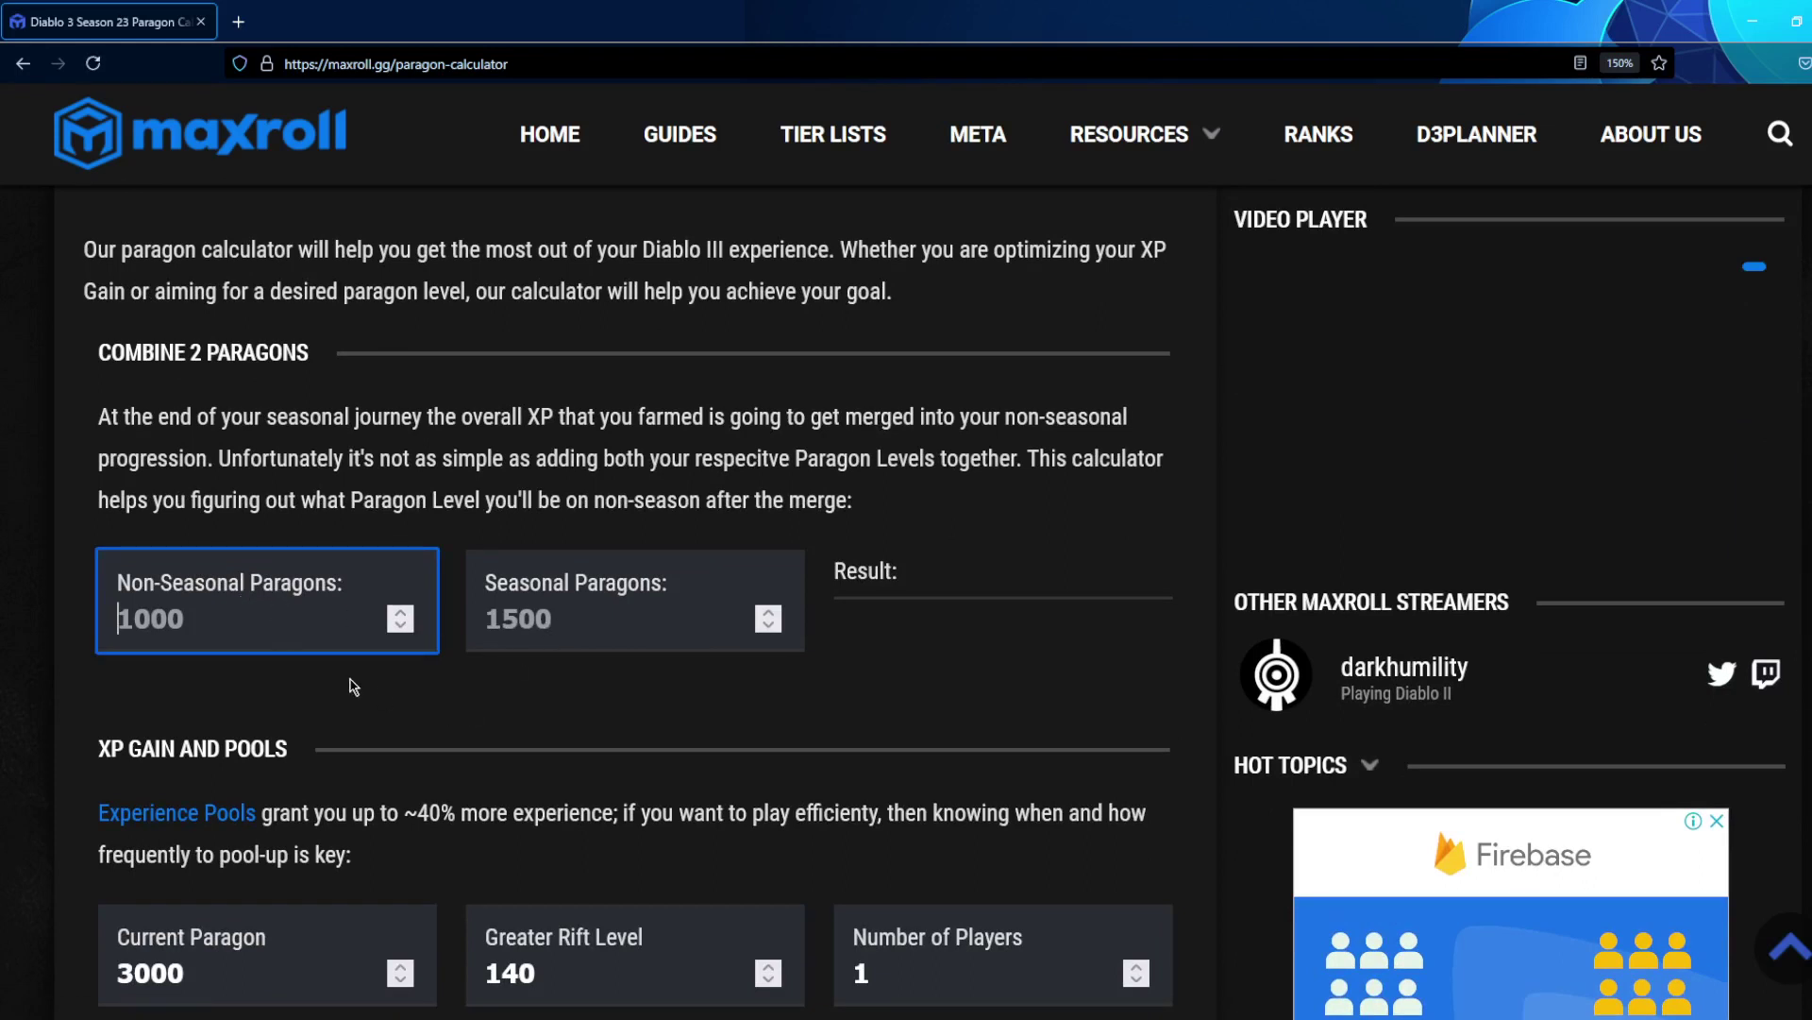
type("2000")
left_click(630, 615)
type("4000")
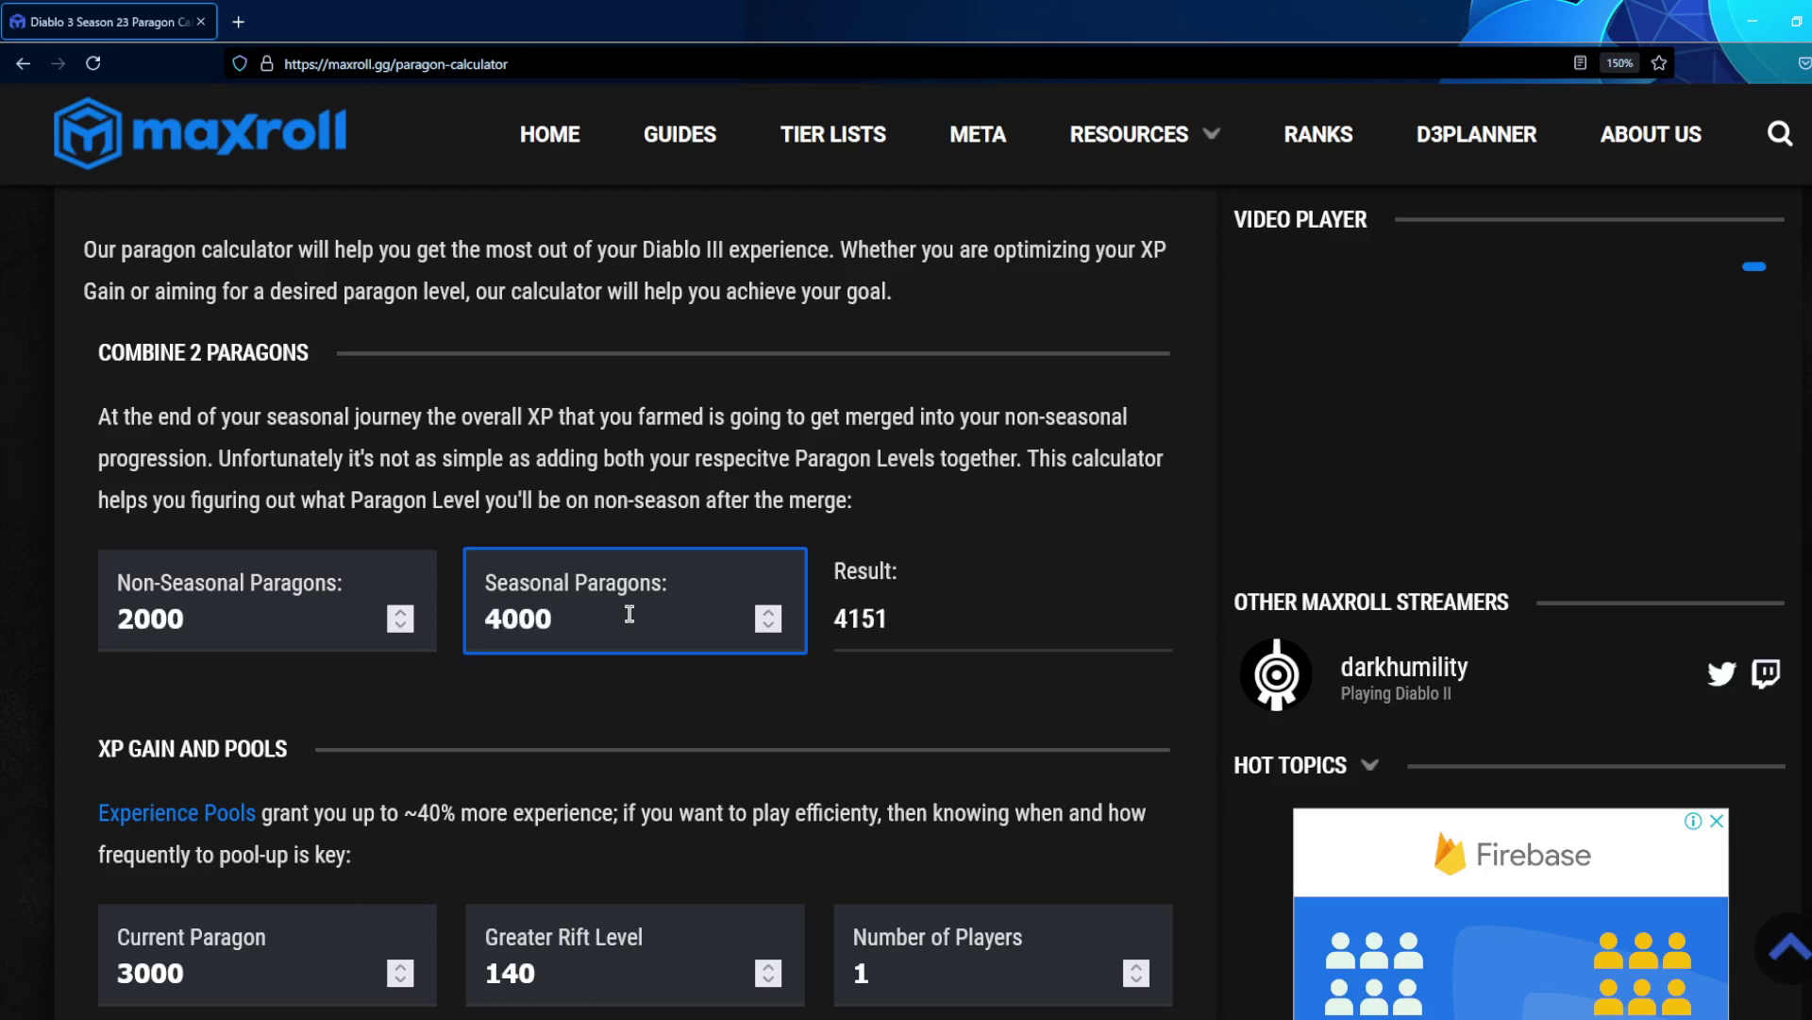
left_click(991, 688)
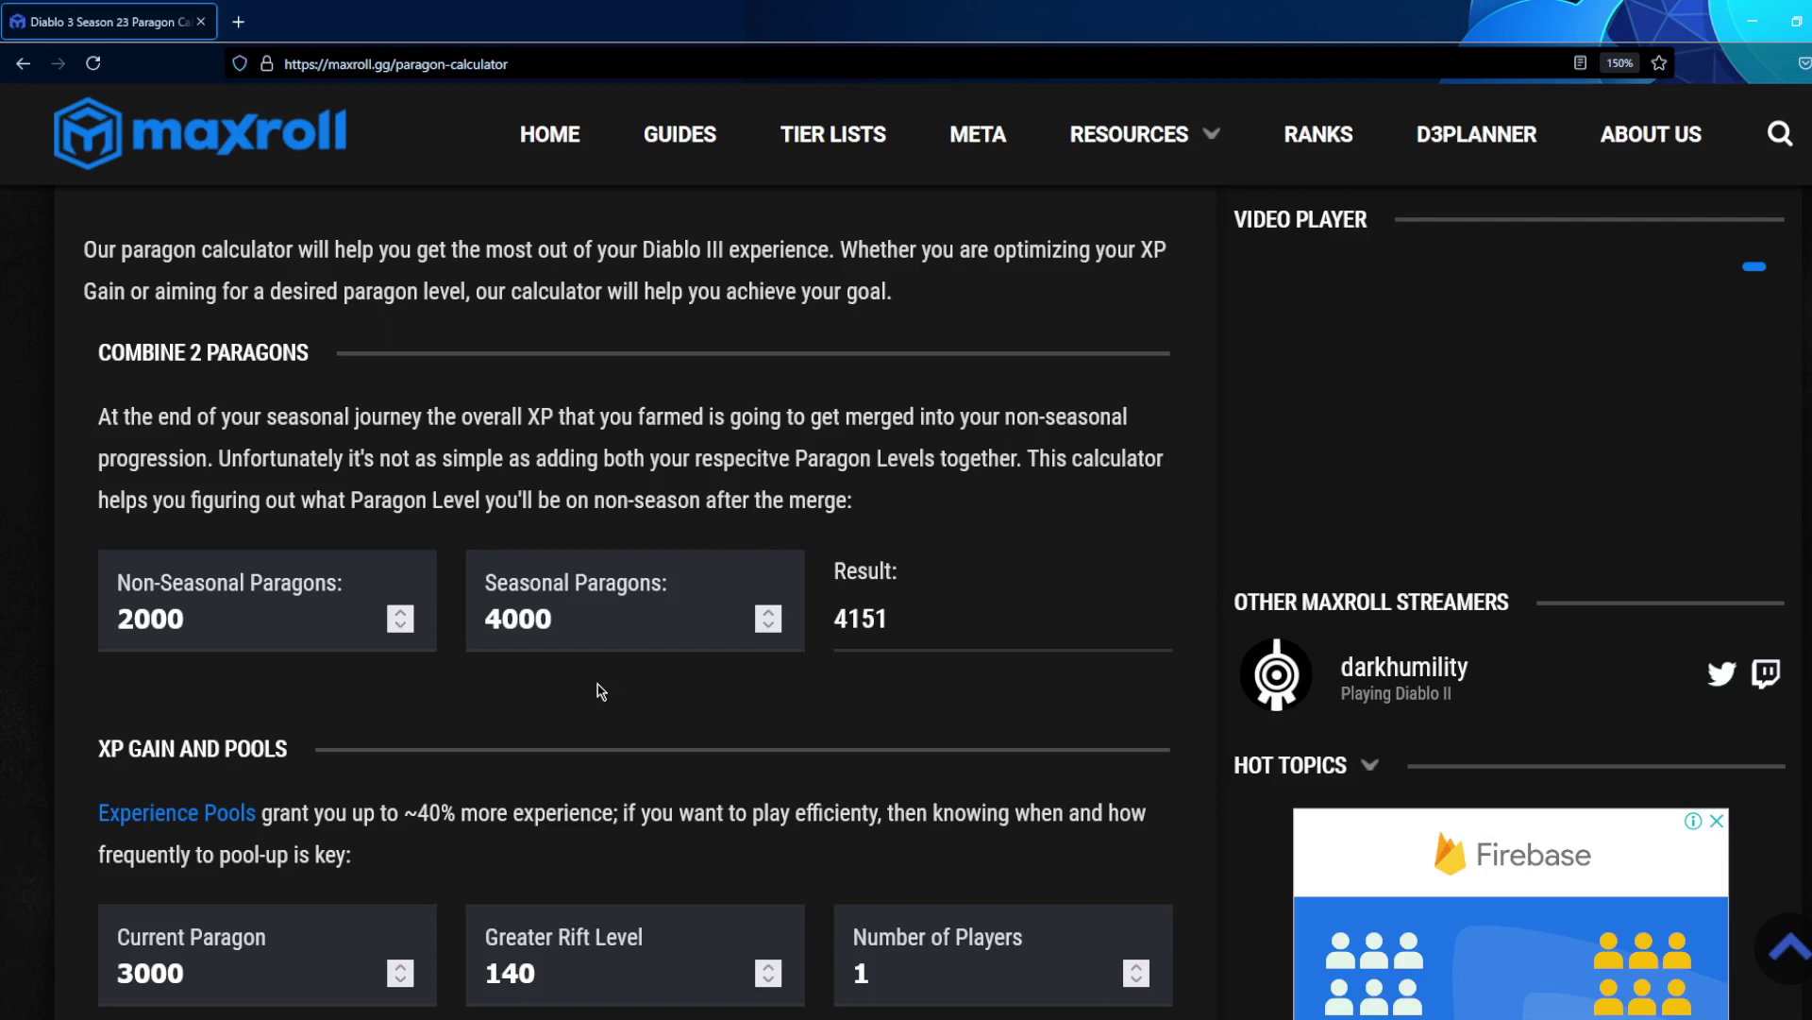
Review the combined Paragon result, the Greater Rift XP and pool figures, and the Reach Your Goal inputs and estimates.
scroll(601, 692, "down", 2)
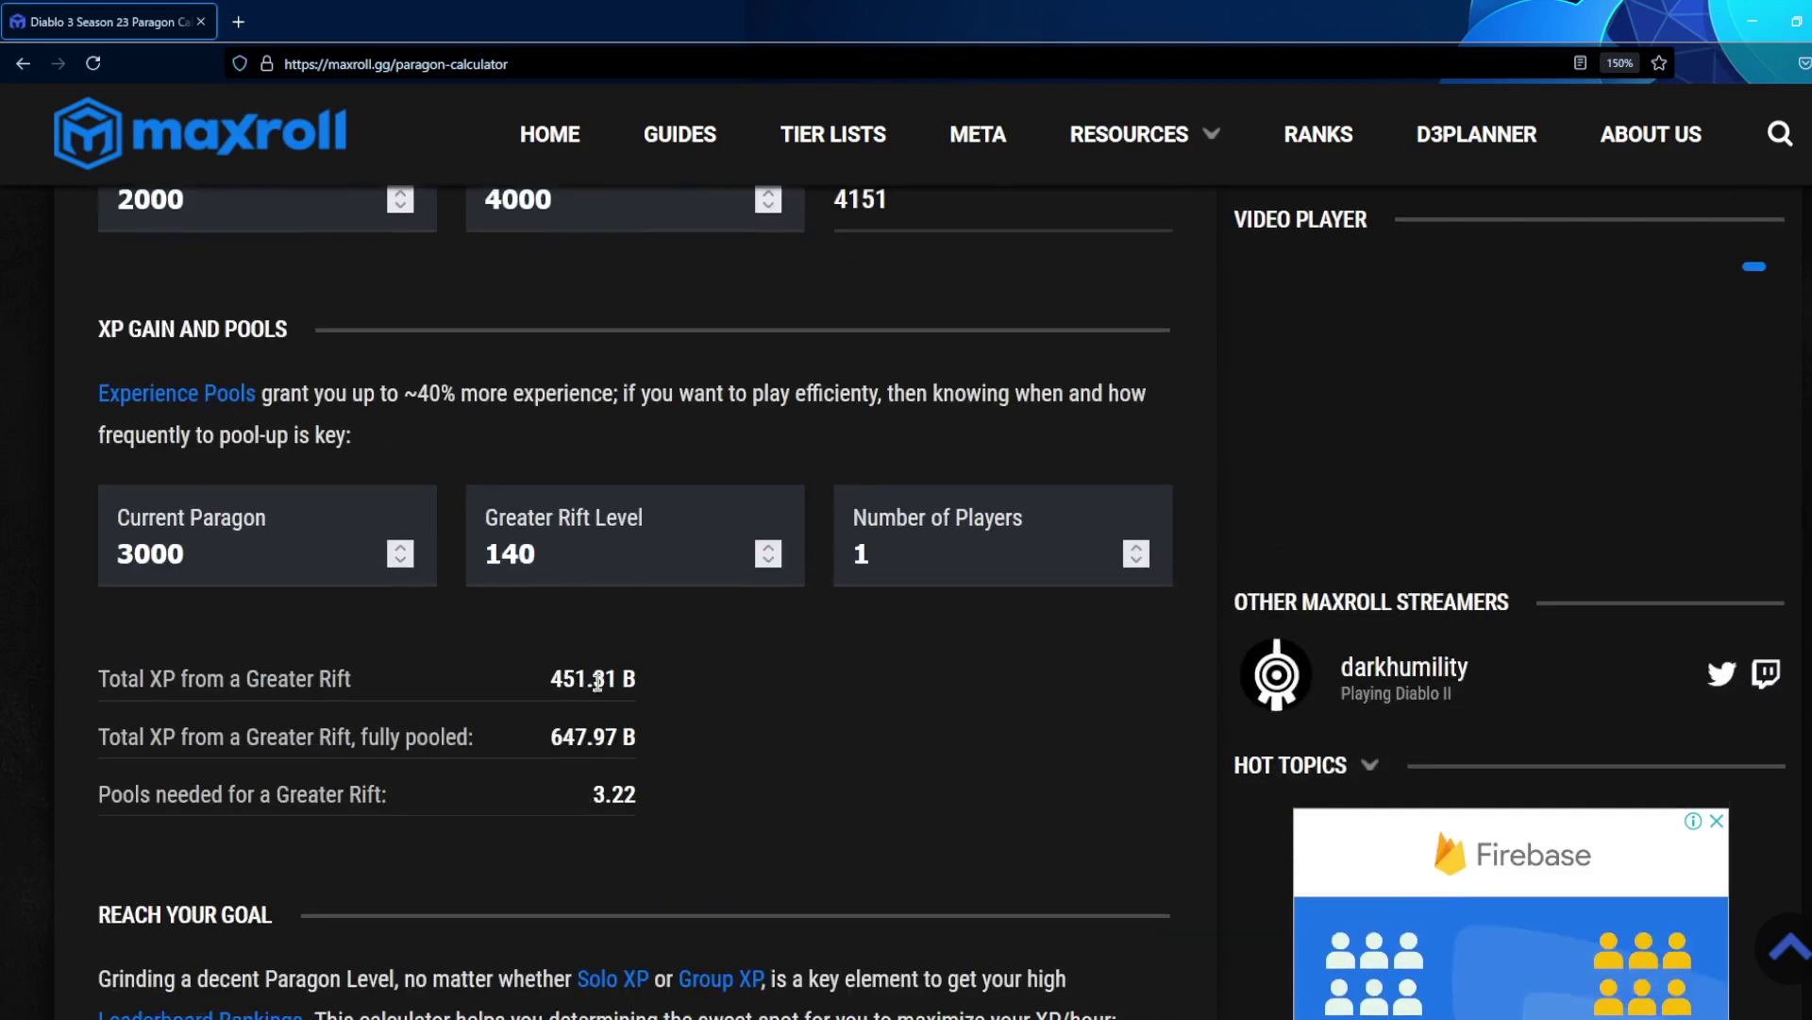
scroll(597, 690, "up", 1)
scroll(797, 530, "up", 1)
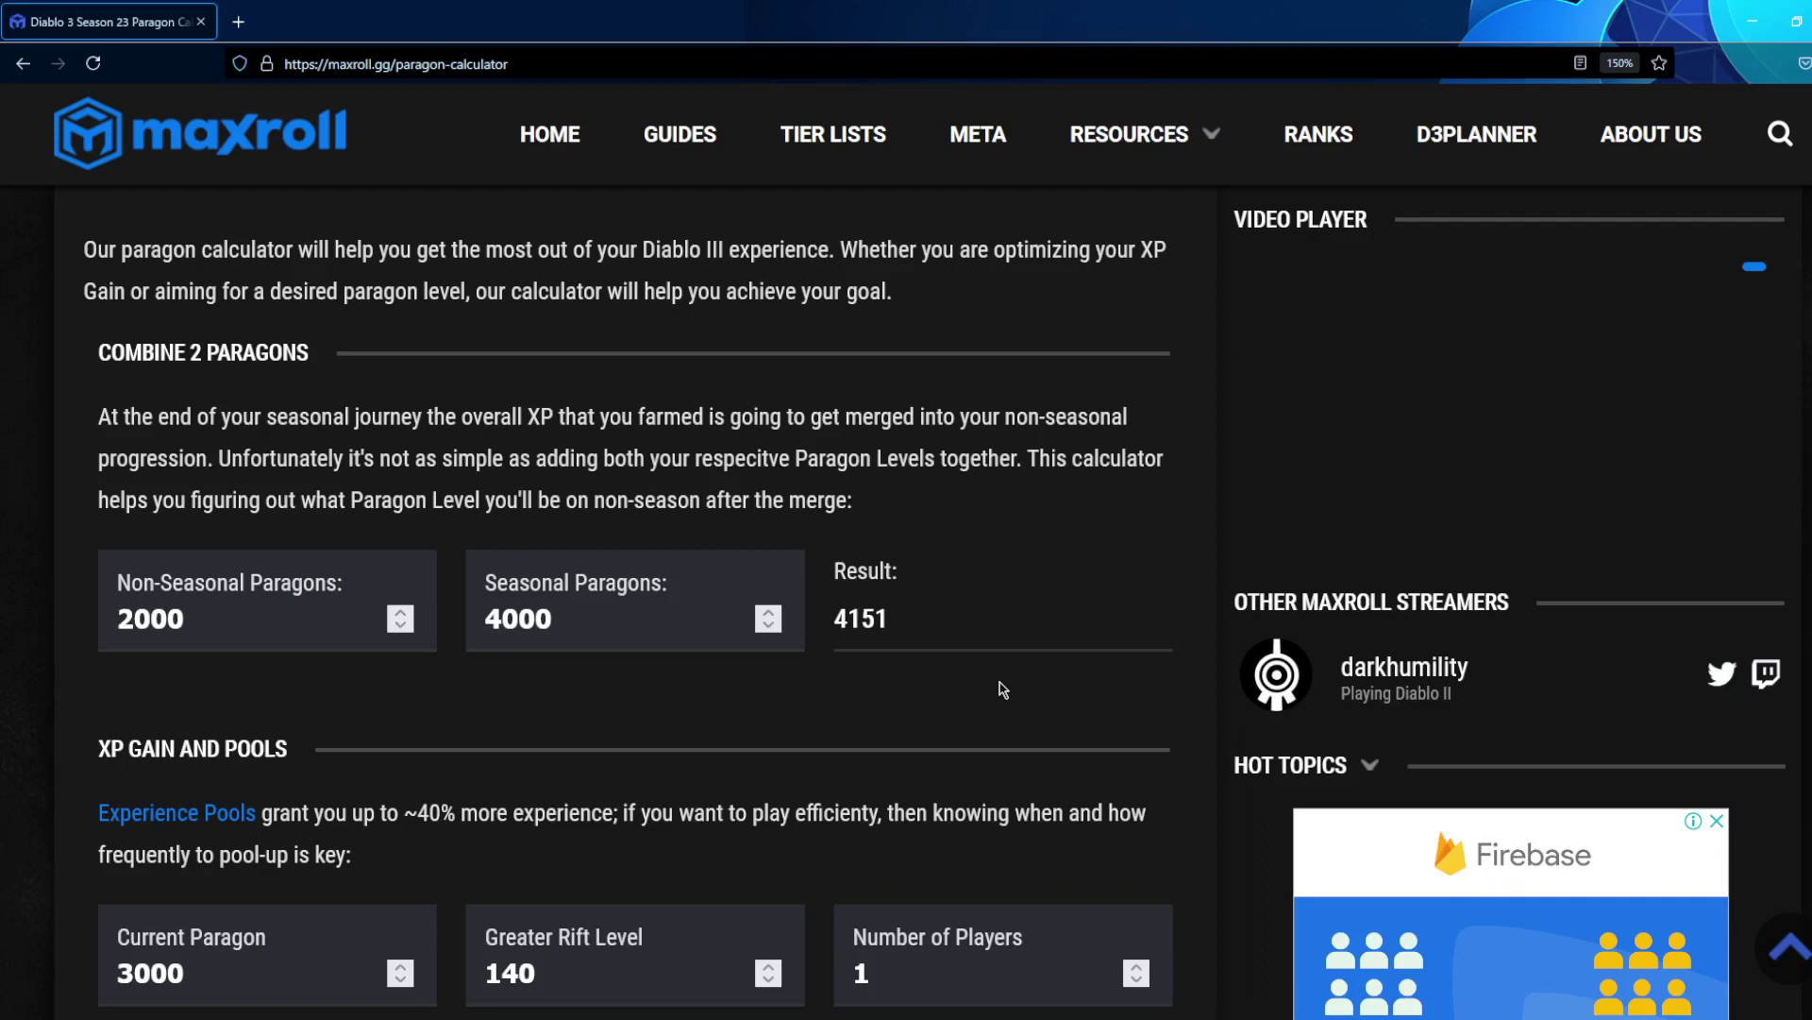
scroll(1003, 689, "down", 2)
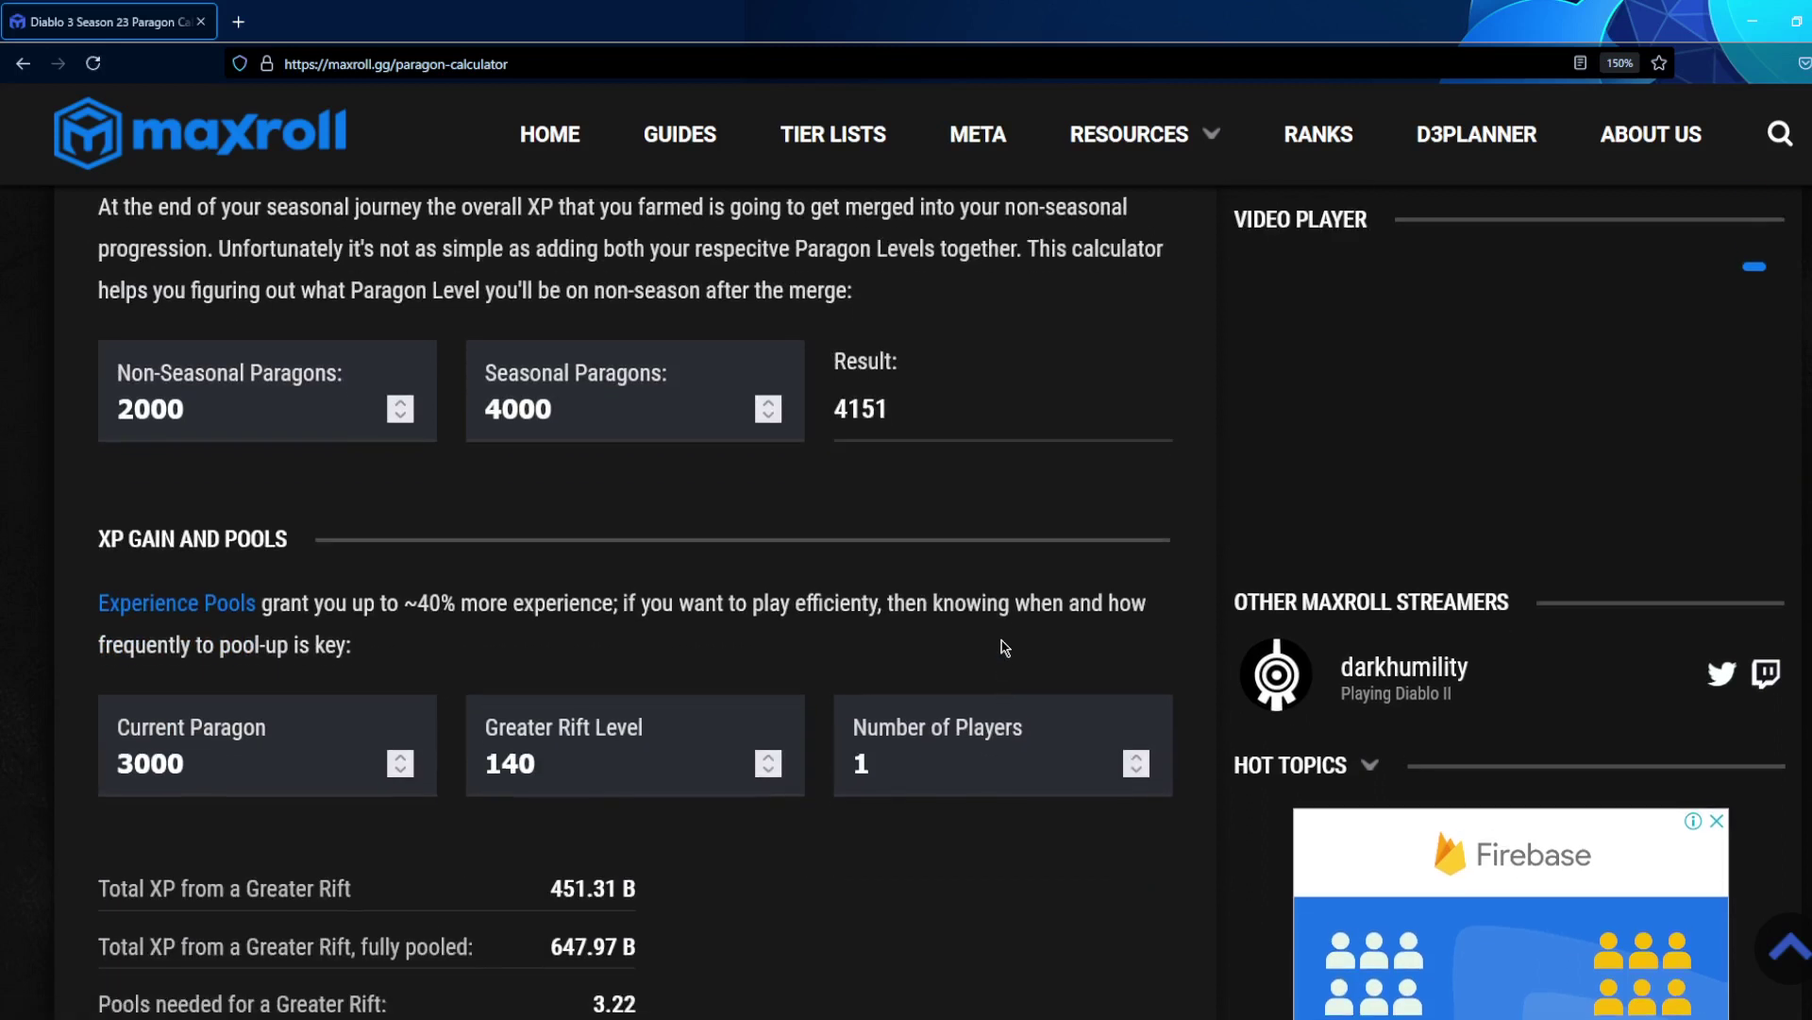
scroll(1006, 647, "down", 2)
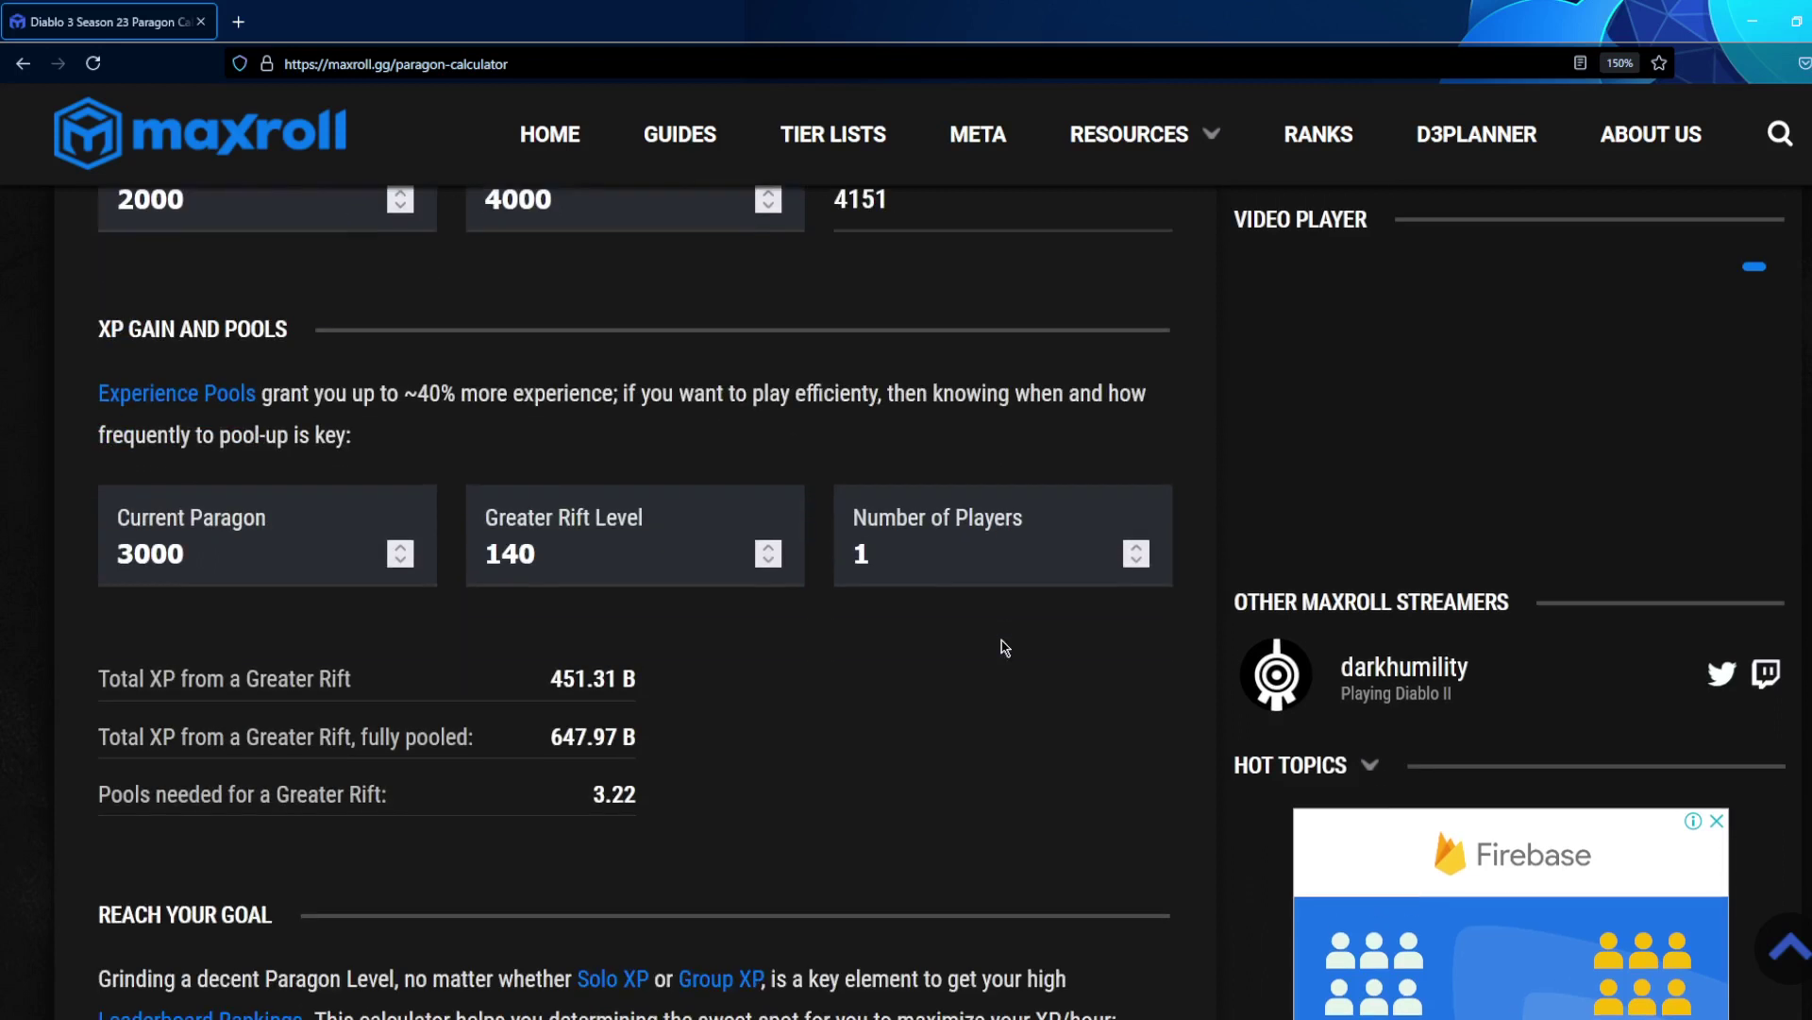
scroll(1005, 647, "up", 2)
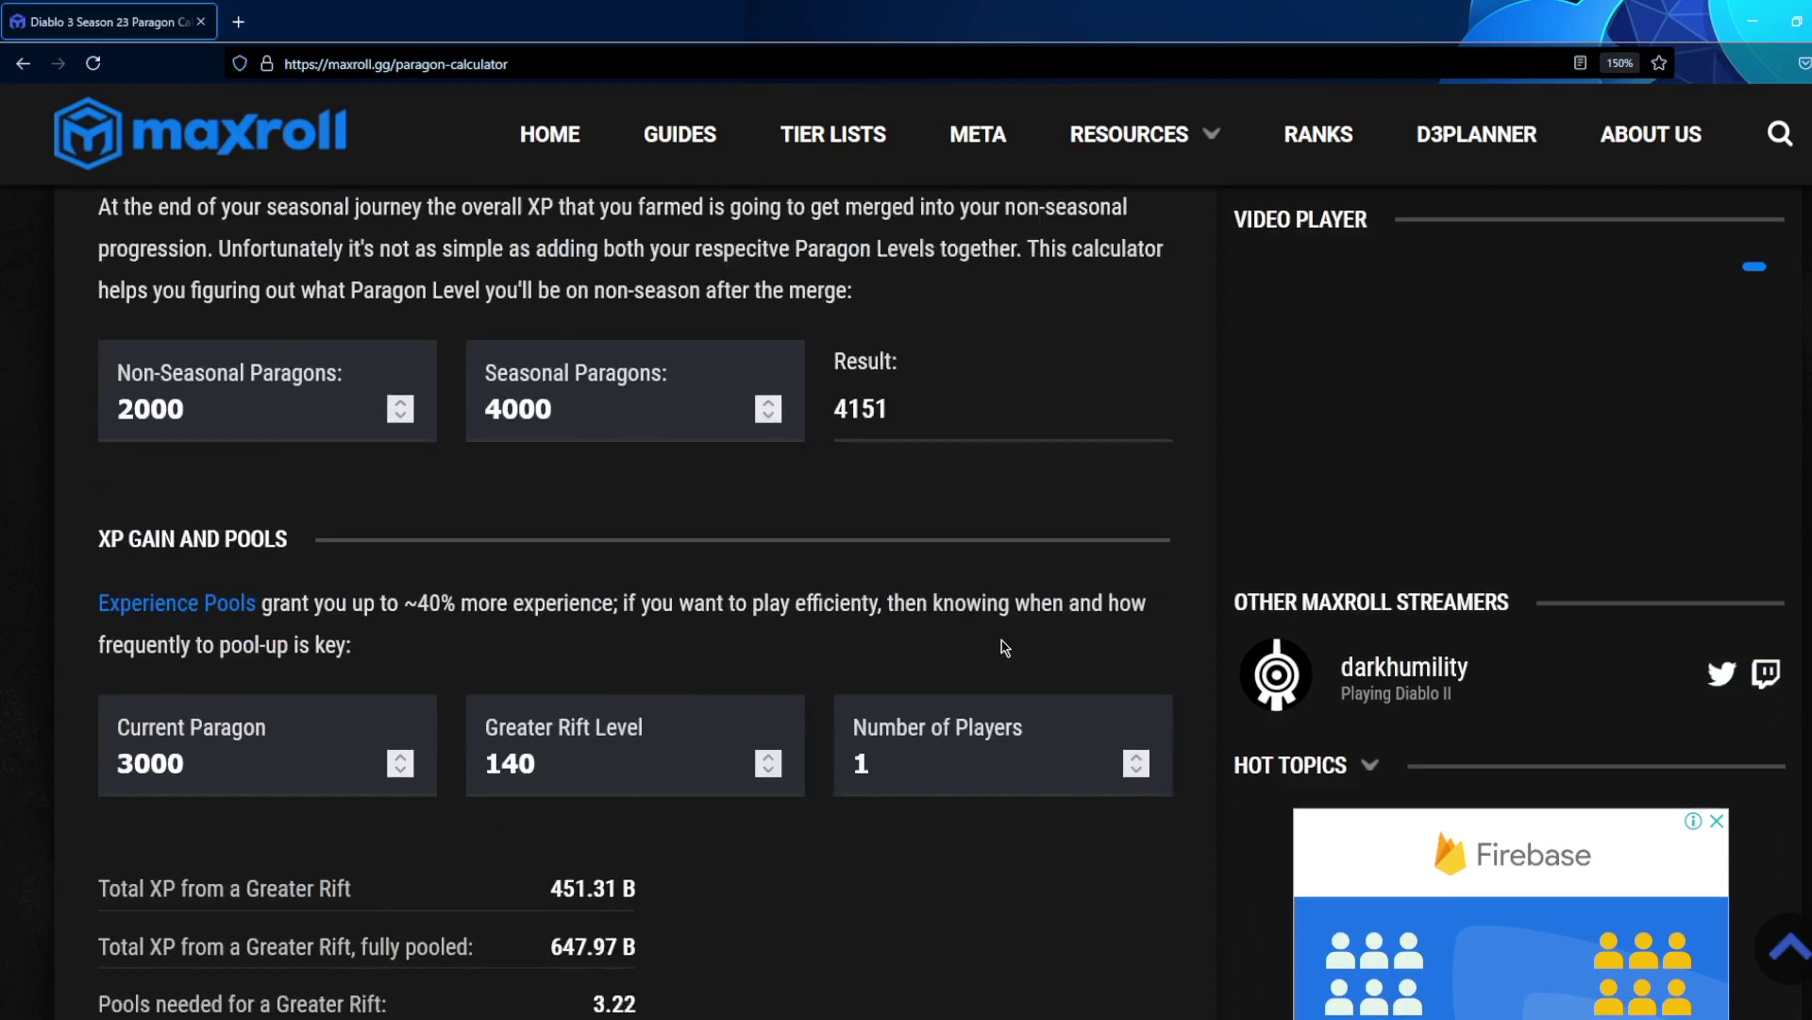
scroll(1005, 648, "down", 4)
scroll(1005, 648, "up", 3)
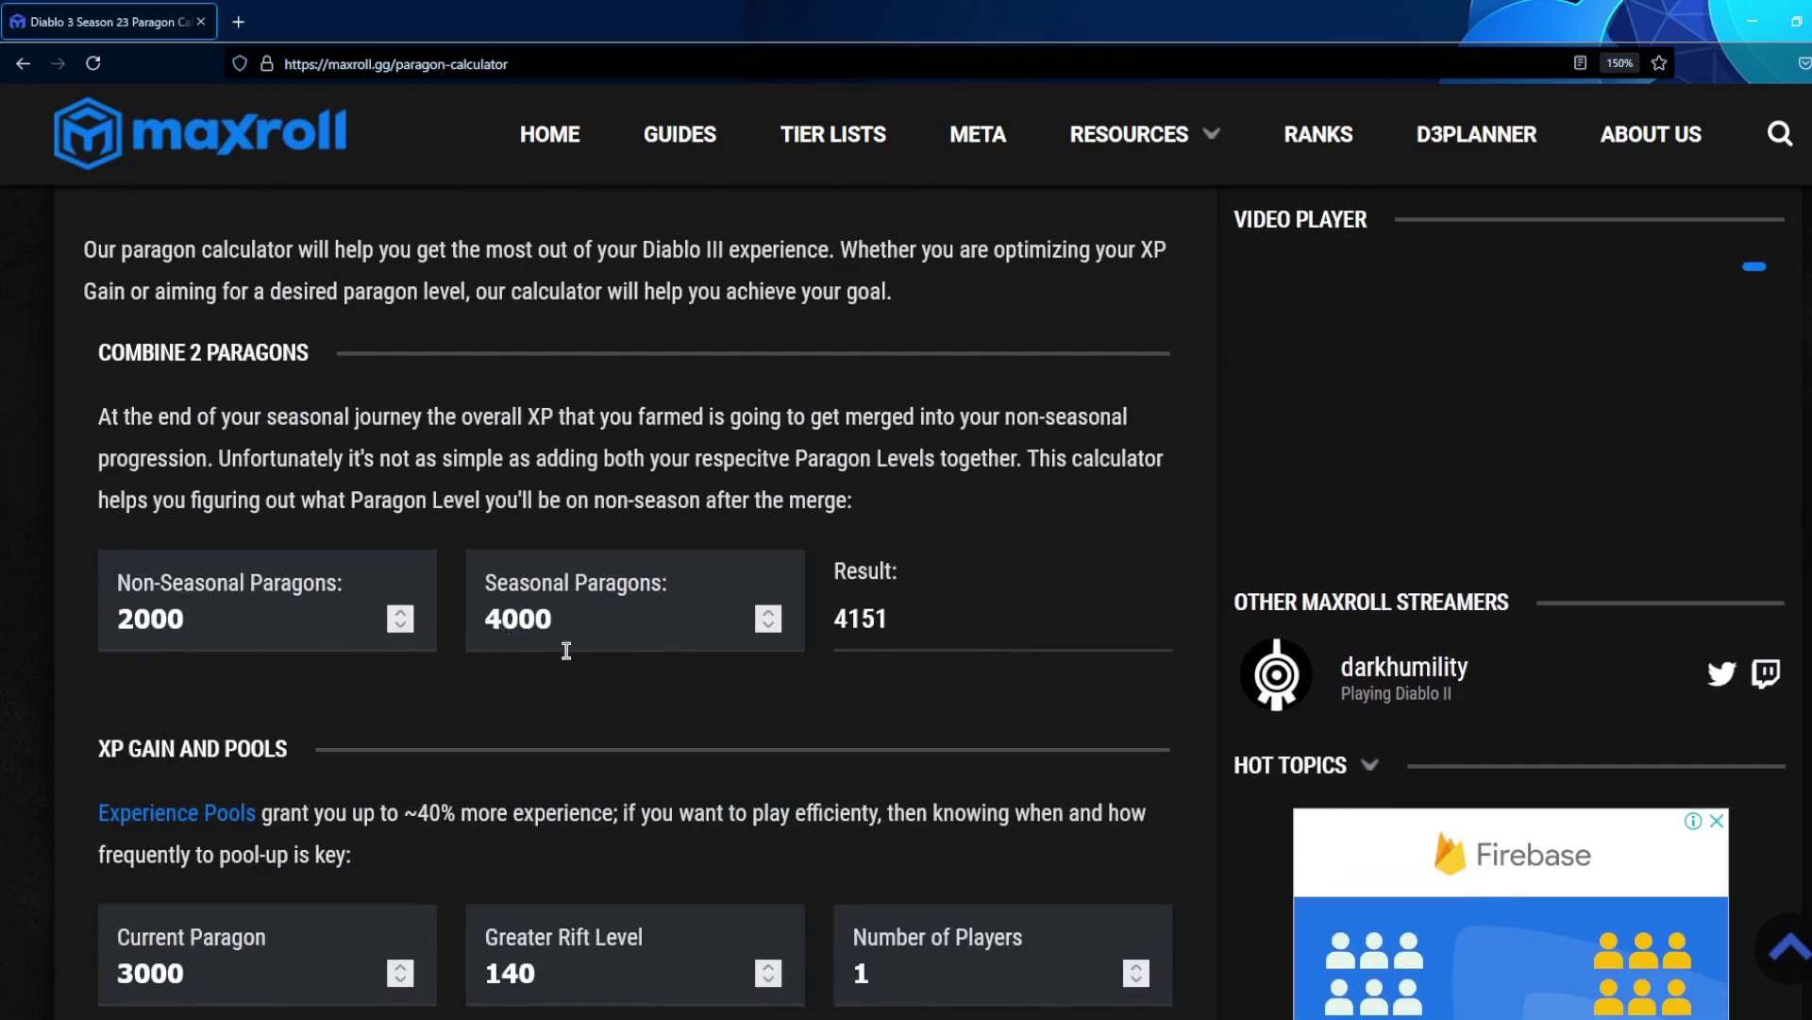
scroll(760, 769, "down", 4)
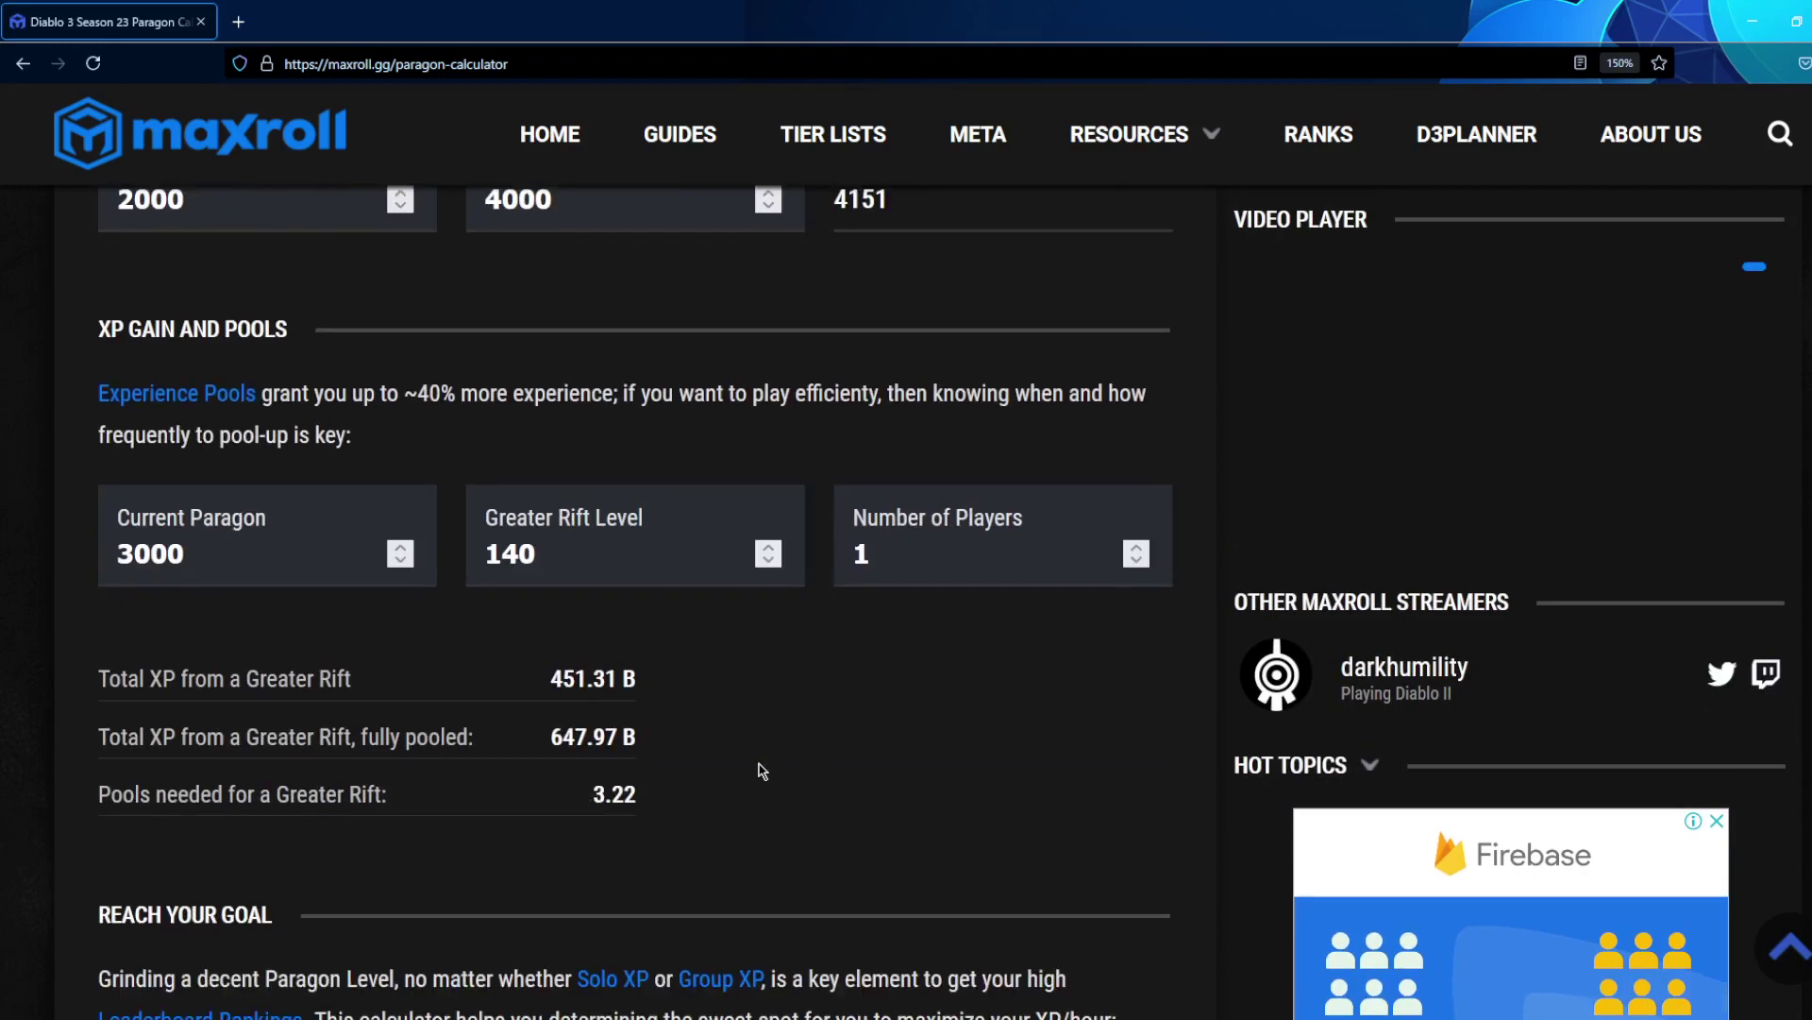
scroll(760, 770, "up", 4)
scroll(761, 770, "down", 12)
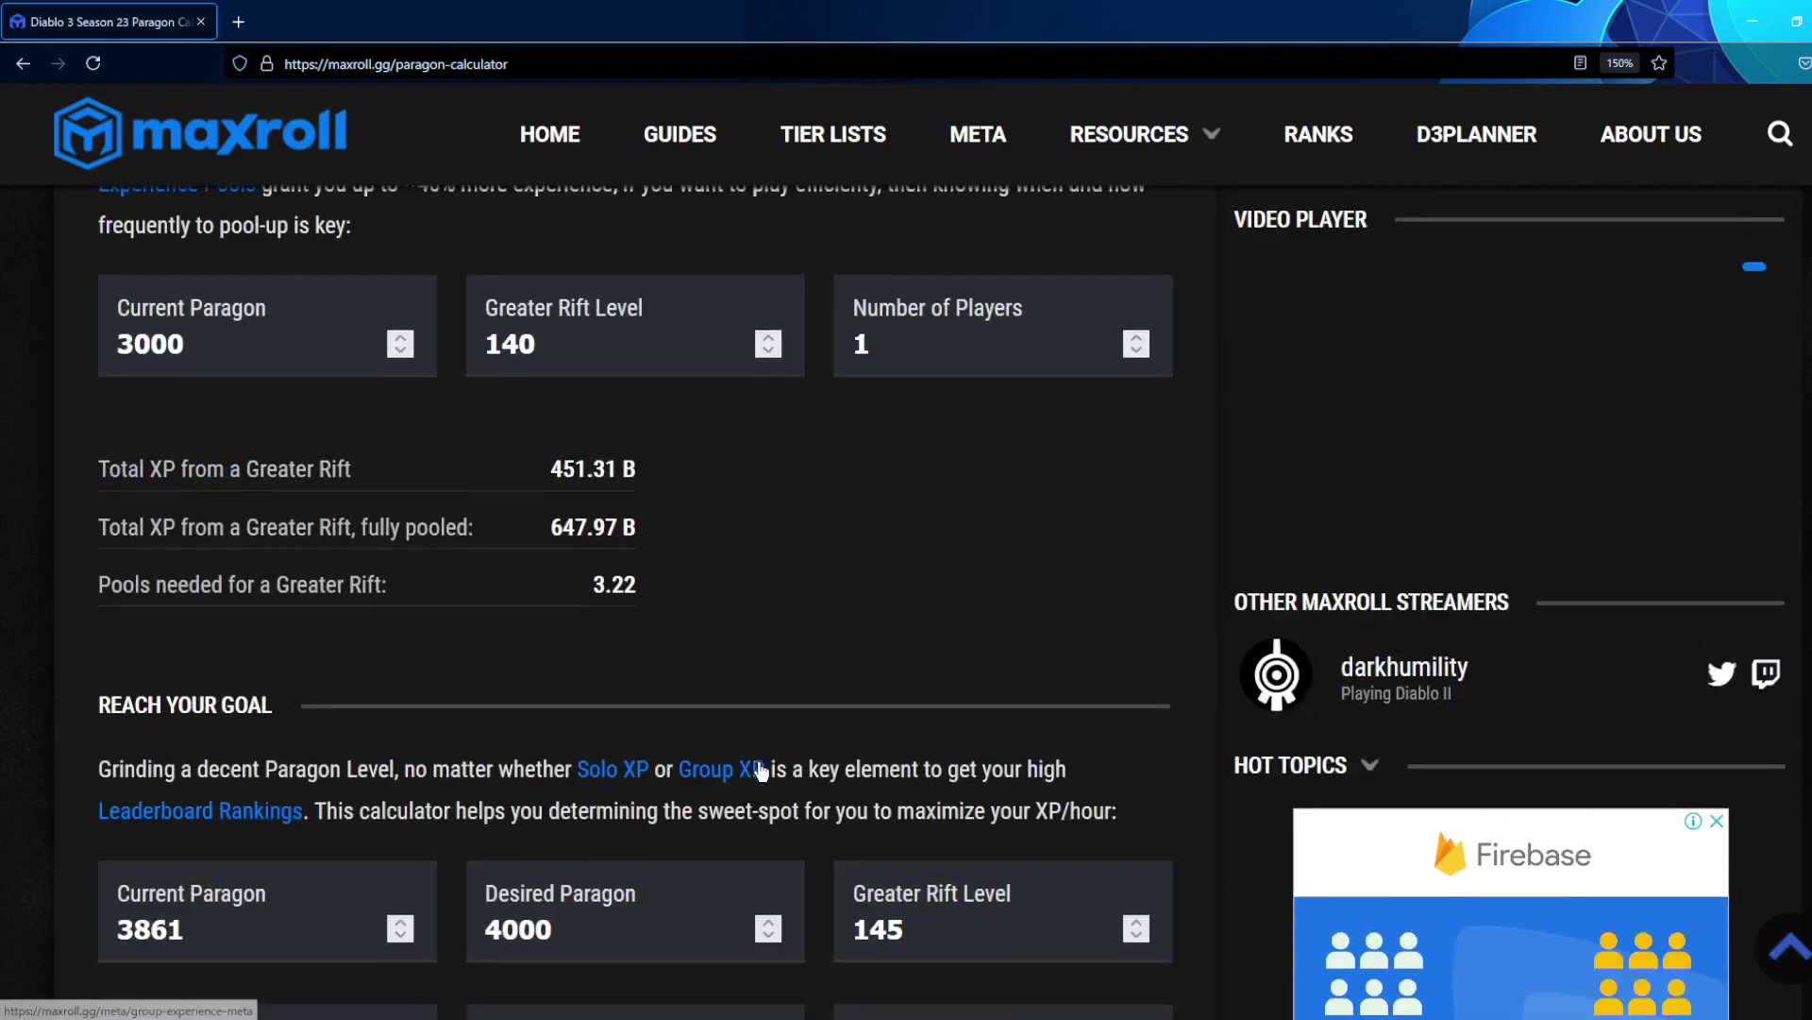
scroll(759, 762, "up", 2)
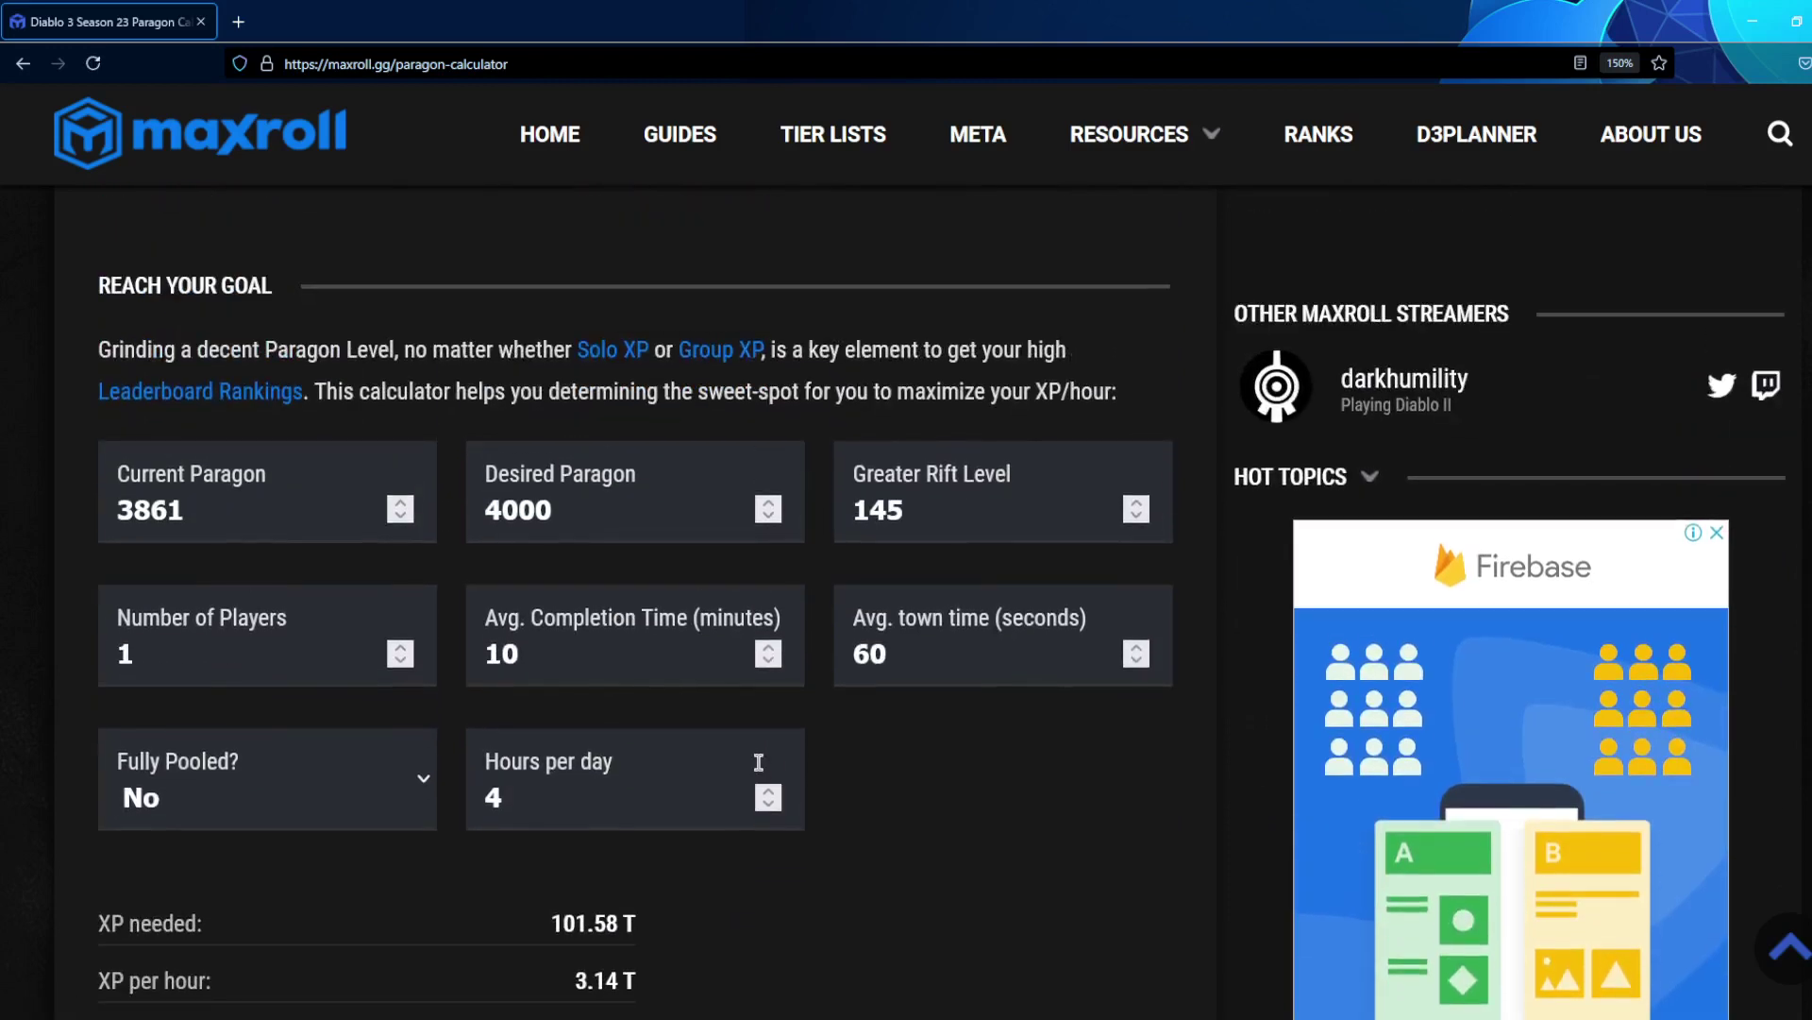
scroll(759, 762, "down", 2)
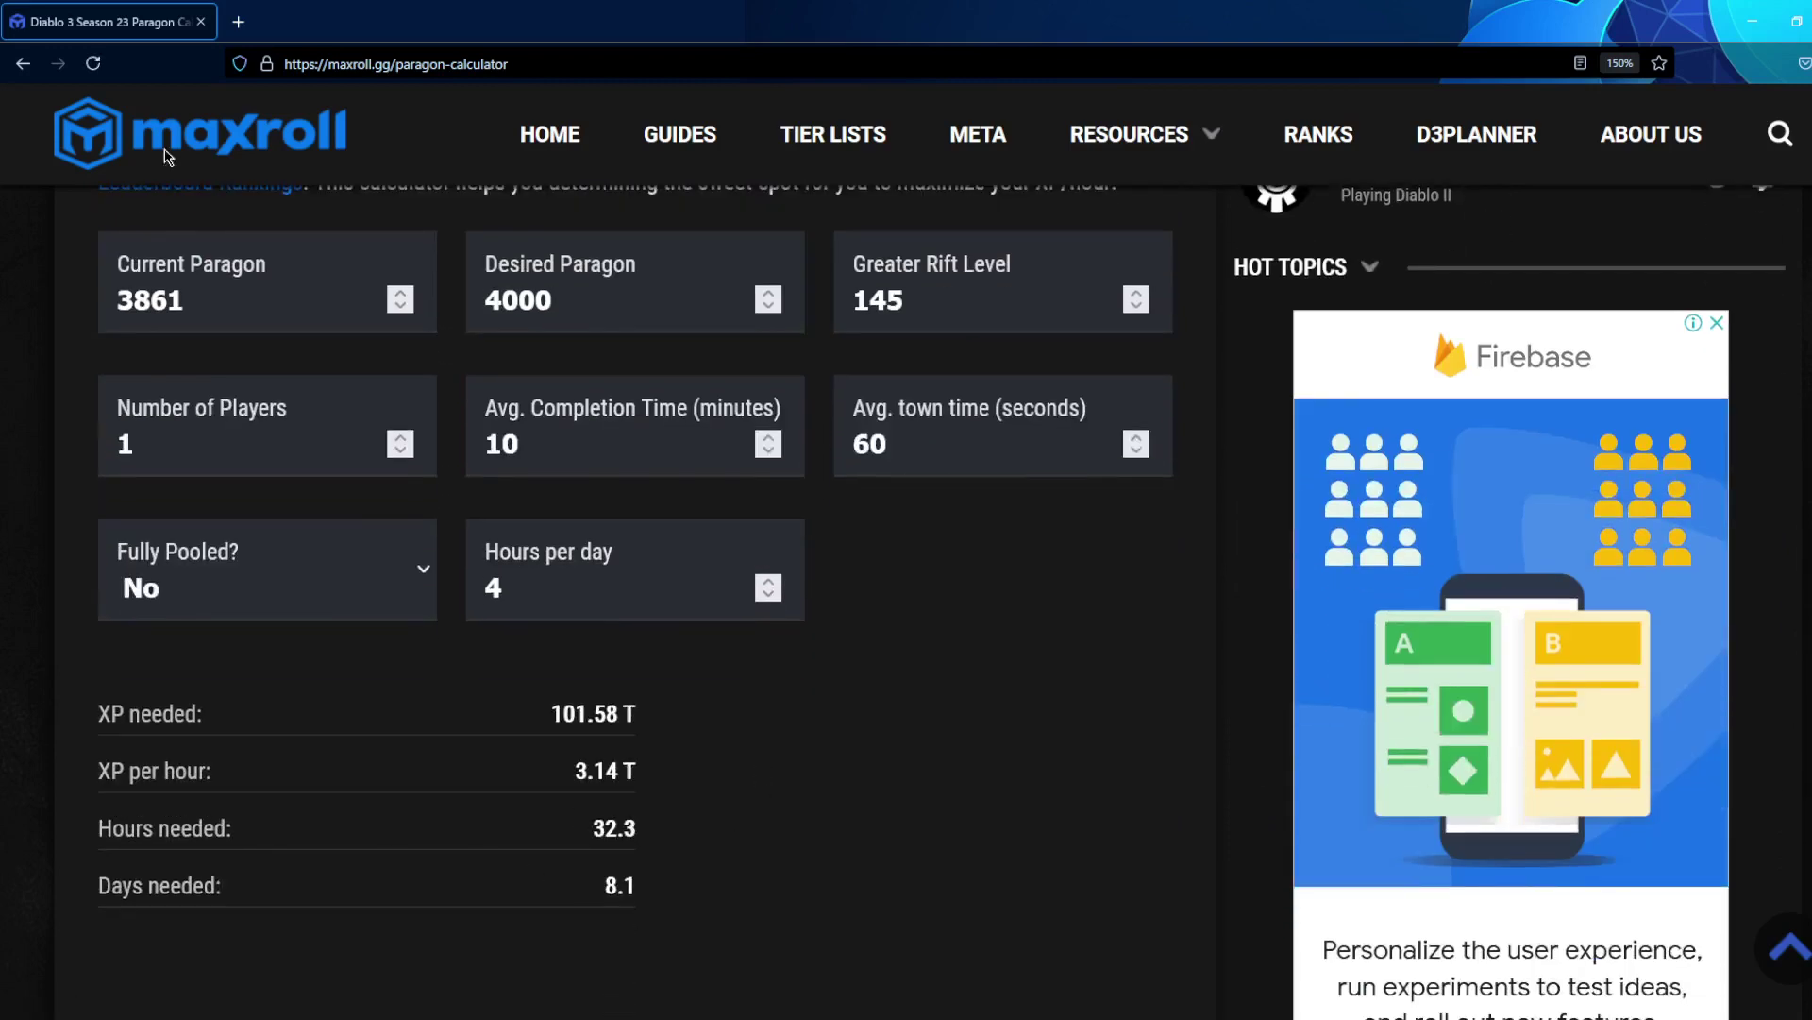